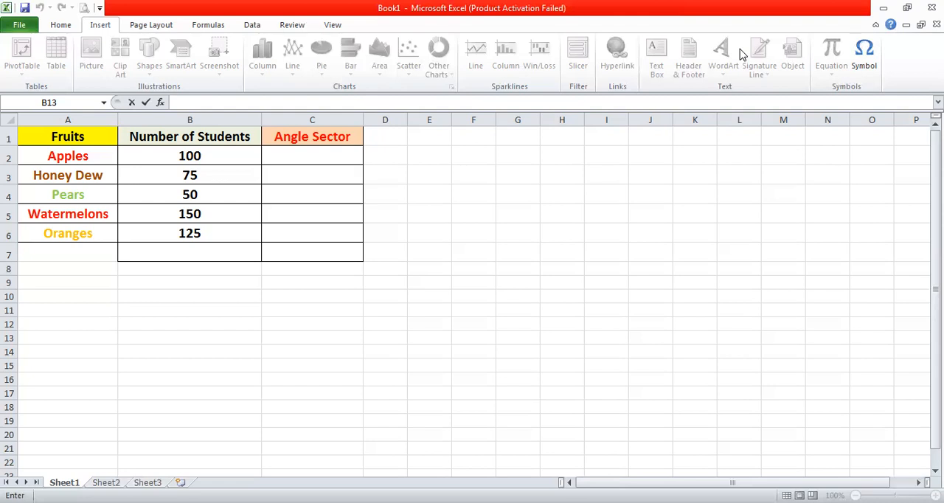
- Total the Number of Students column in cell B7 with a SUM formula covering B2 to B6
{"action": "left_click", "coordinate": [241, 248]}
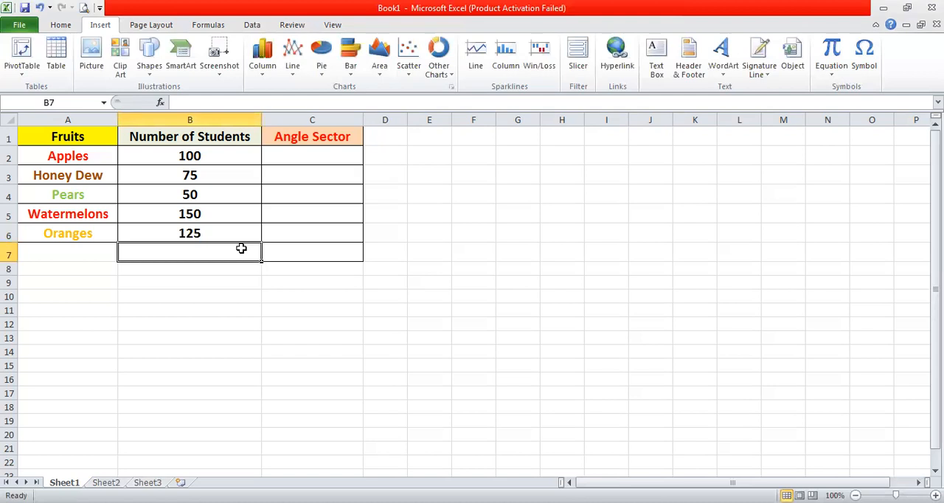
{"action": "left_click_drag", "start_coordinate": [223, 153], "coordinate": [221, 233]}
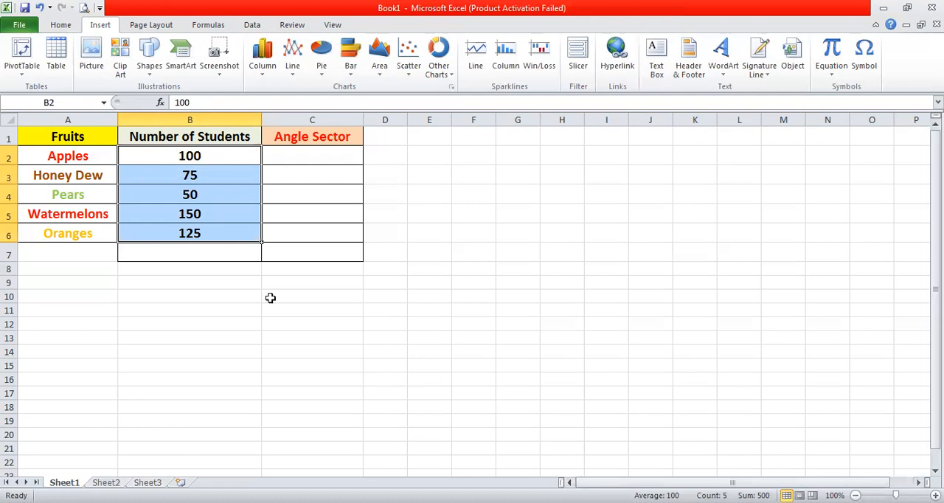
{"action": "left_click", "coordinate": [221, 259]}
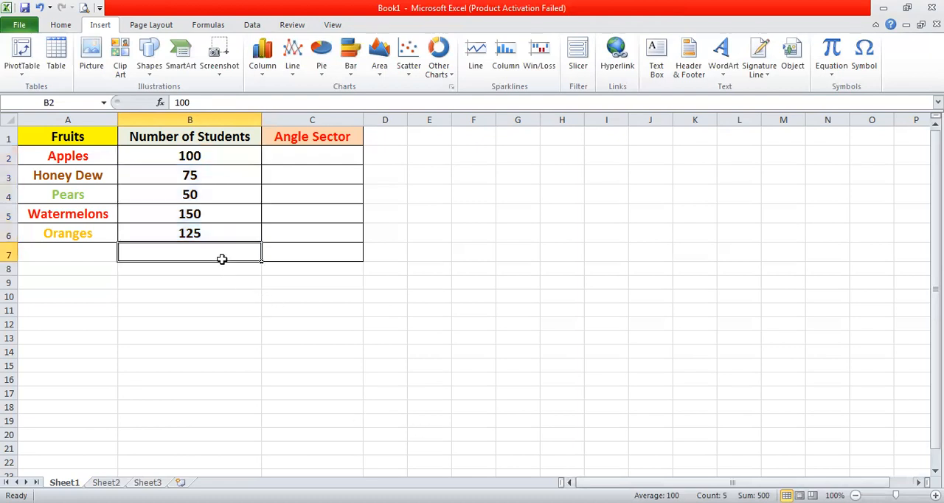
{"action": "type", "text": "=sum("}
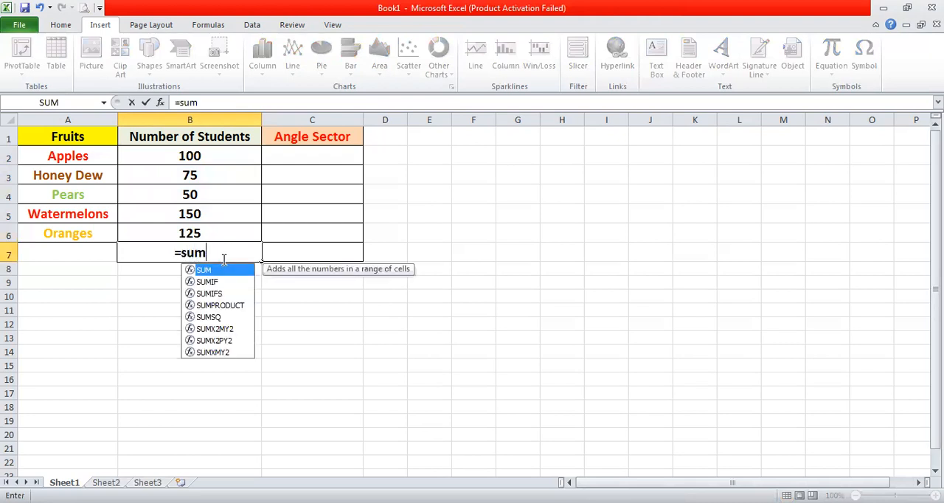
{"action": "left_click", "coordinate": [223, 157]}
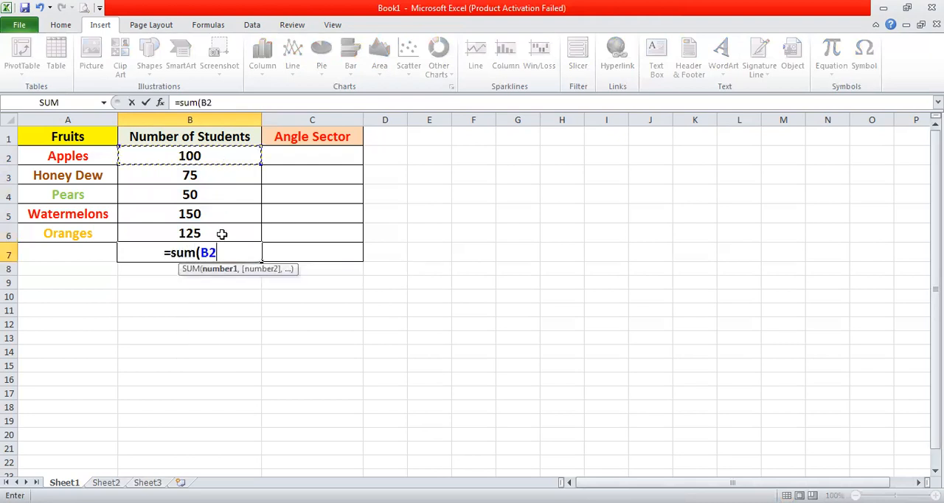
{"action": "left_click", "coordinate": [222, 233], "text": "shift"}
{"action": "key", "text": "Return"}
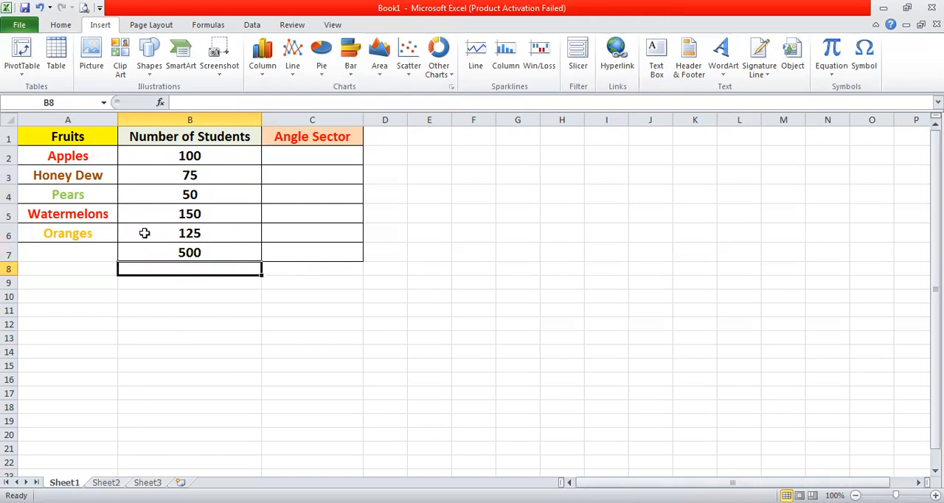
- Insert a 2-D clustered column chart from the fruit names and student numbers in A1:B6
{"action": "left_click_drag", "start_coordinate": [101, 141], "coordinate": [172, 233]}
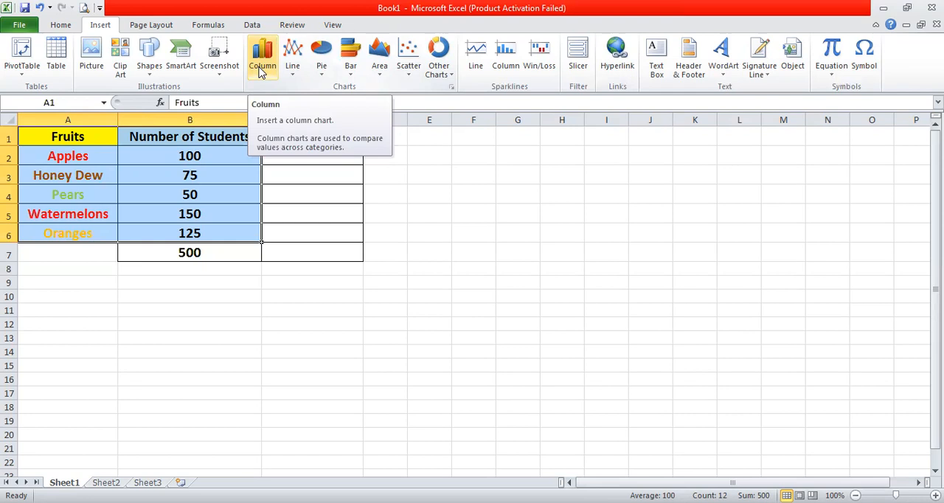
{"action": "left_click", "coordinate": [261, 72]}
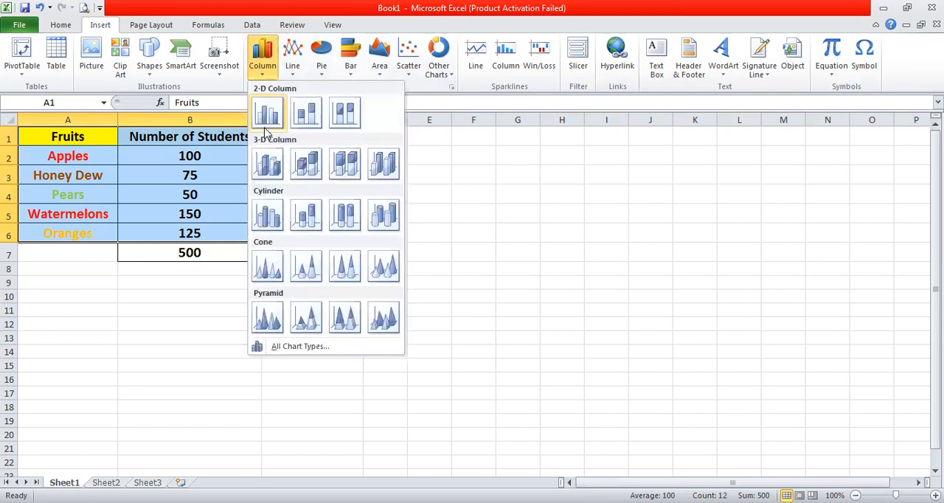
{"action": "left_click", "coordinate": [263, 114]}
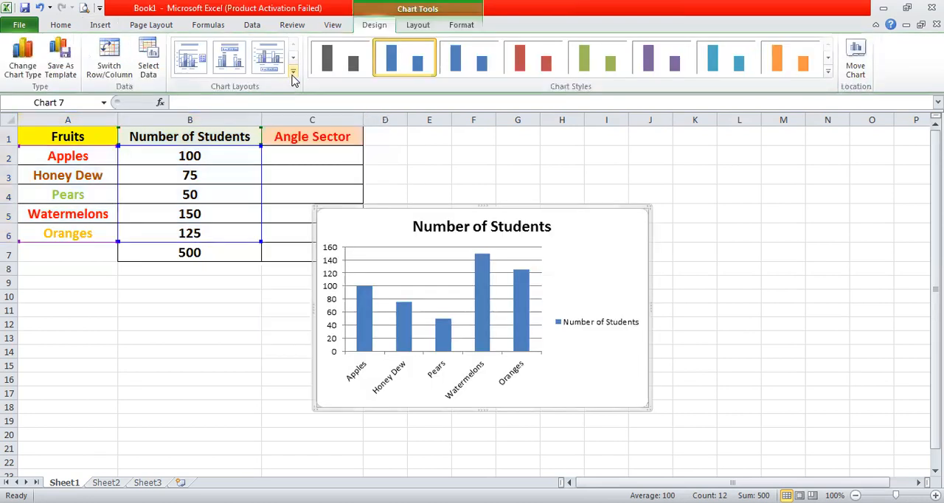
- Apply the chart layout with both axis titles, minor gridlines and no chart title, and delete the Number of Students legend
{"action": "left_click", "coordinate": [292, 73]}
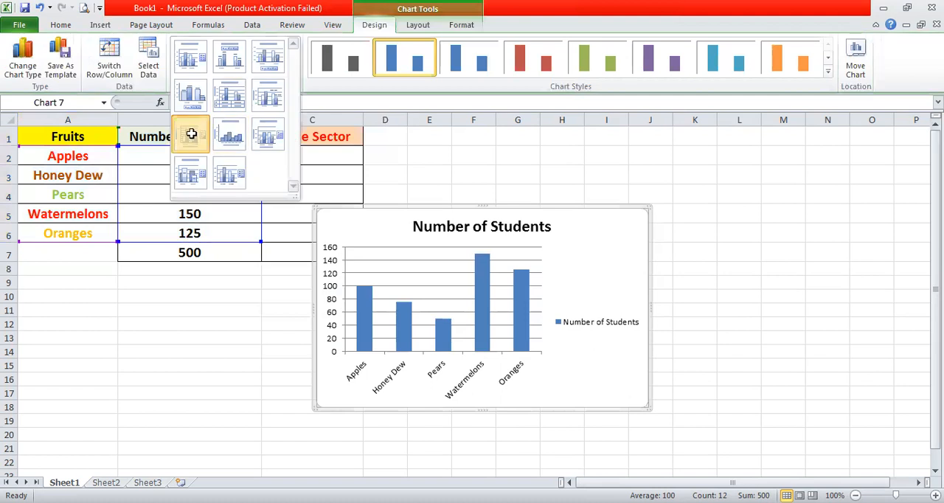
{"action": "left_click", "coordinate": [191, 133]}
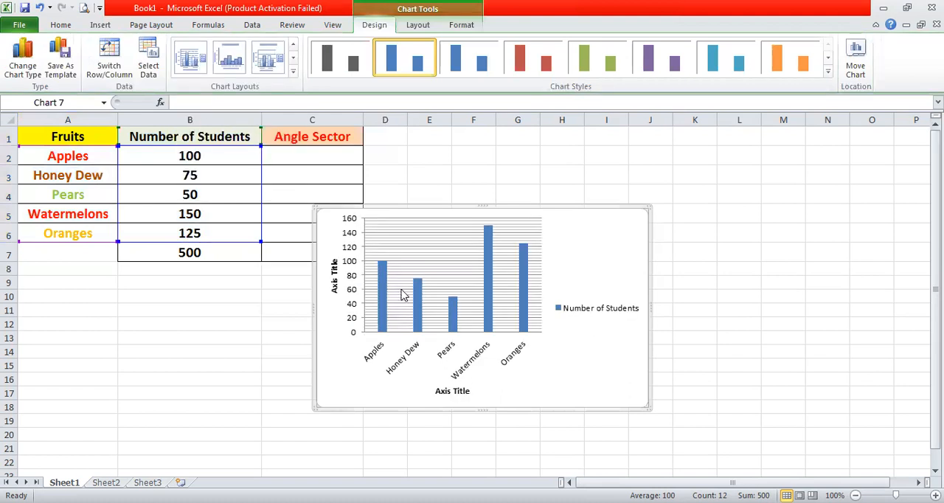
{"action": "left_click", "coordinate": [572, 316]}
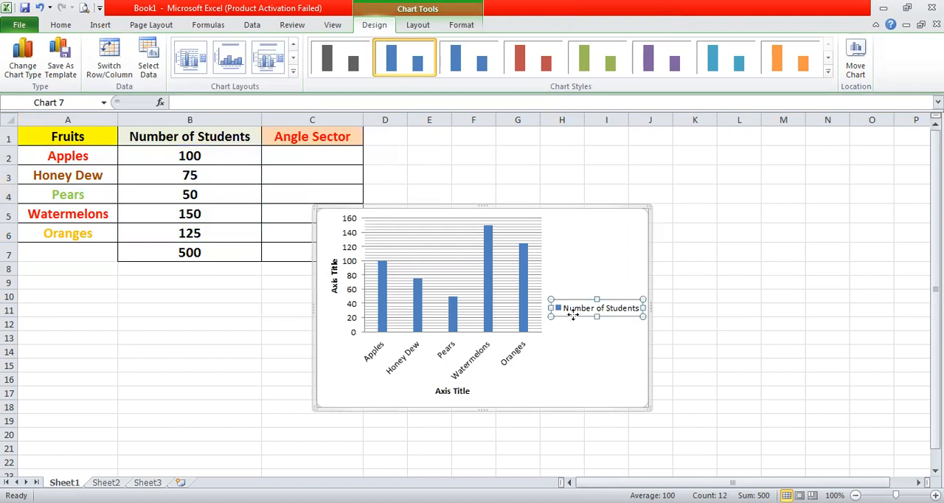
{"action": "key", "text": "Delete"}
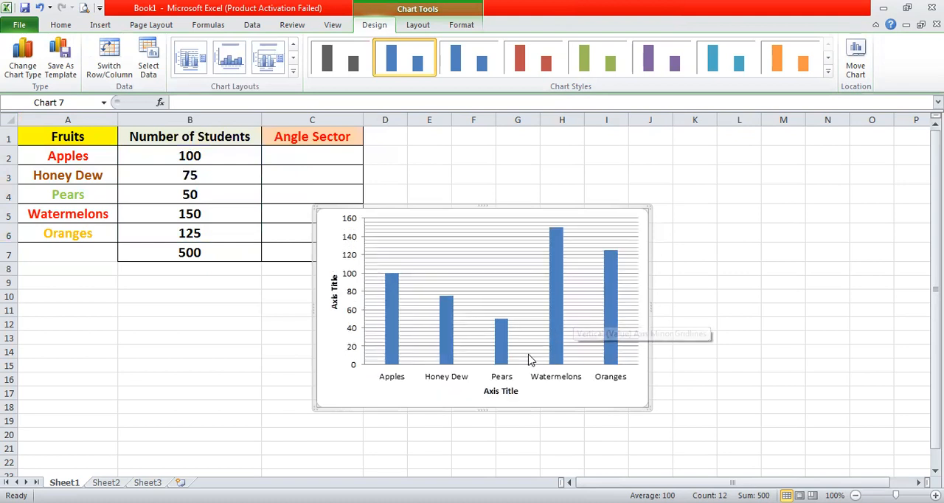
{"action": "left_click", "coordinate": [512, 389]}
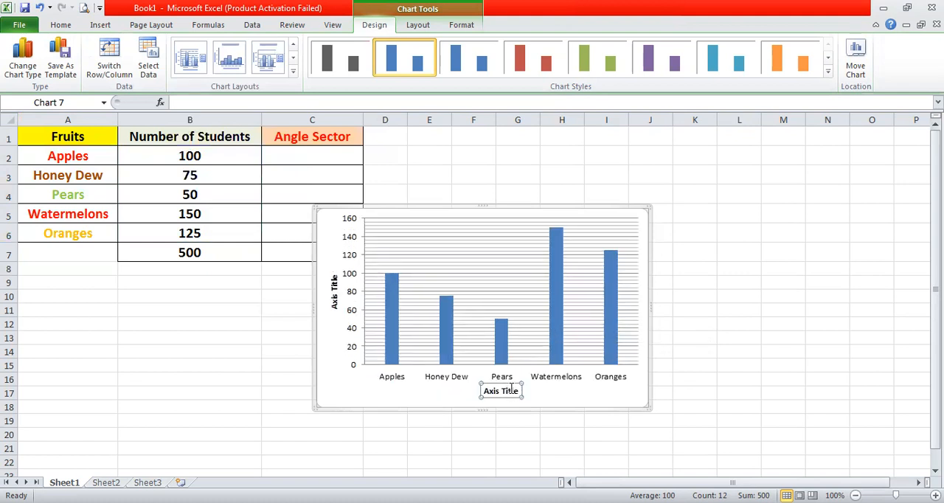
{"action": "key", "text": "Right"}
{"action": "double_click", "coordinate": [513, 392]}
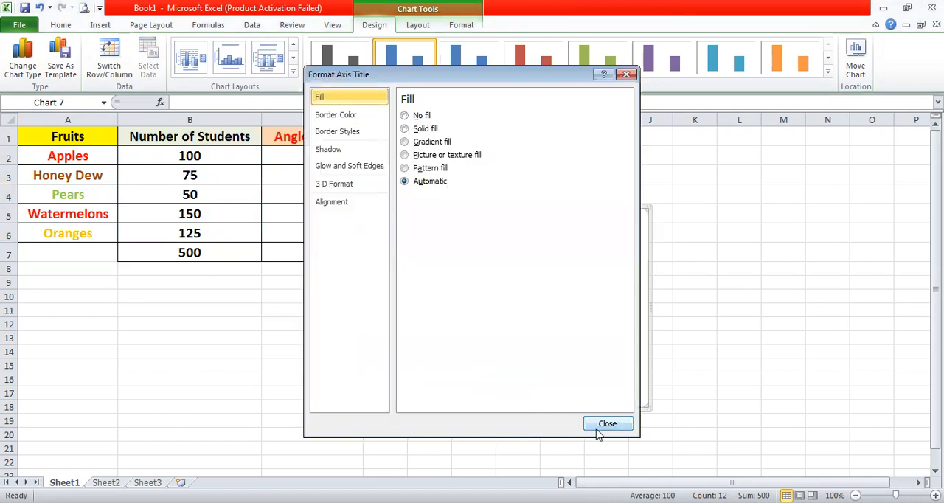
{"action": "left_click", "coordinate": [599, 425]}
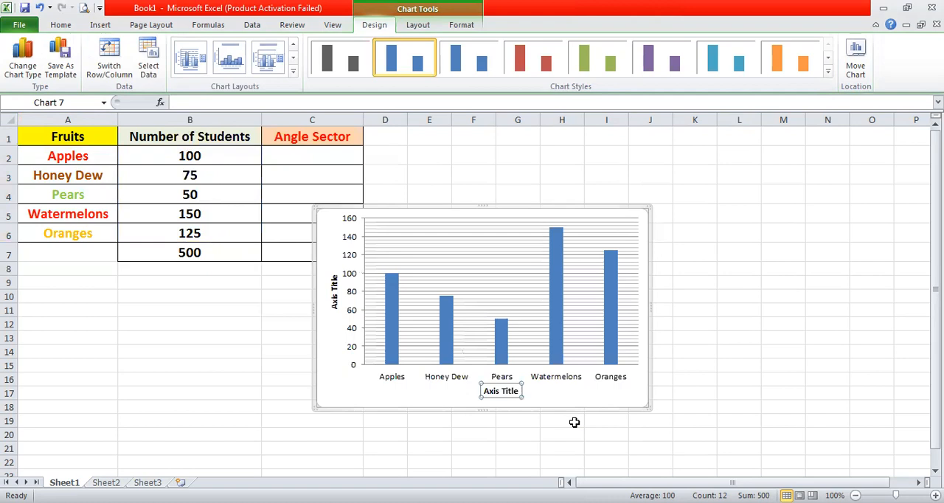
- Replace the horizontal axis title with "Fruits"
{"action": "left_click", "coordinate": [510, 393]}
{"action": "key", "text": "Right"}
{"action": "key", "text": "Right"}
{"action": "key", "text": "BackSpace"}
{"action": "key", "text": "BackSpace"}
{"action": "key", "text": "BackSpace"}
{"action": "key", "text": "BackSpace"}
{"action": "key", "text": "BackSpace"}
{"action": "key", "text": "BackSpace"}
{"action": "key", "text": "BackSpace"}
{"action": "key", "text": "BackSpace"}
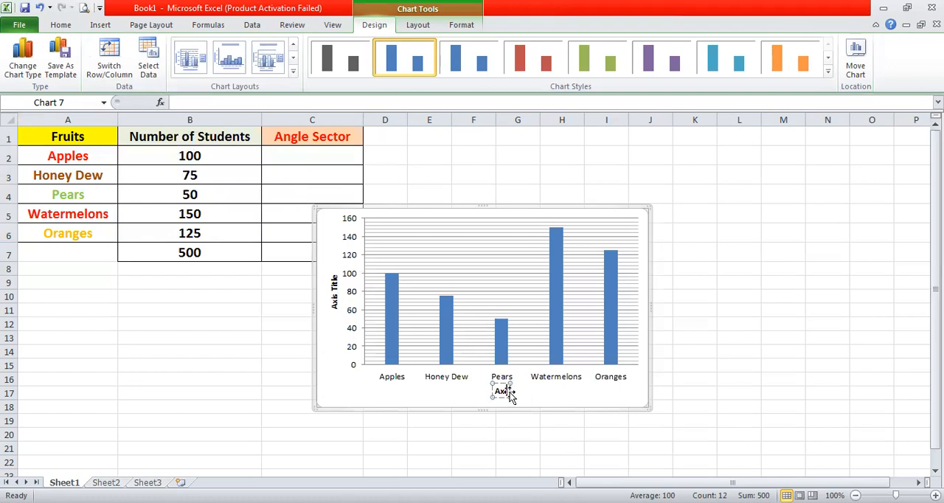
{"action": "key", "text": "BackSpace"}
{"action": "key", "text": "BackSpace"}
{"action": "type", "text": "Fruits"}
- Replace the vertical axis title with "No. of Students" and enlarge the chart
{"action": "left_click", "coordinate": [335, 288]}
{"action": "left_click", "coordinate": [339, 281]}
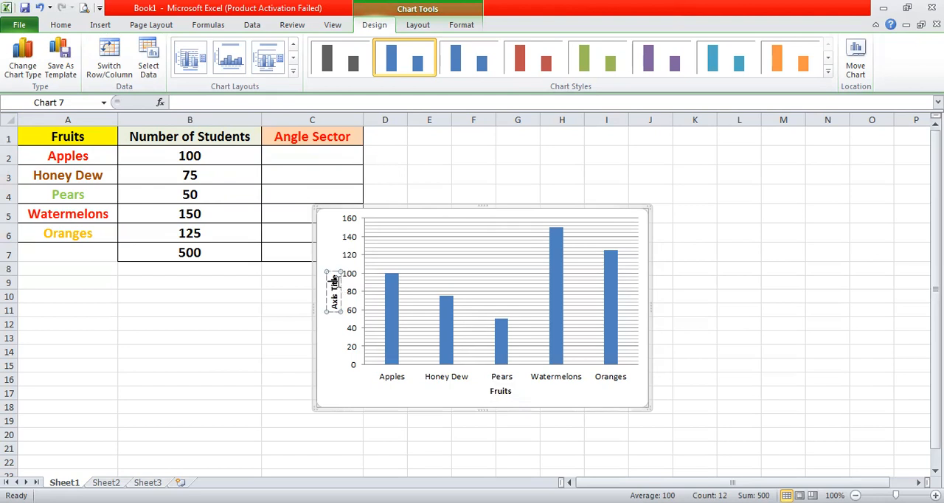
{"action": "key", "text": "BackSpace"}
{"action": "key", "text": "BackSpace"}
{"action": "key", "text": "BackSpace"}
{"action": "key", "text": "BackSpace"}
{"action": "key", "text": "BackSpace"}
{"action": "key", "text": "BackSpace"}
{"action": "key", "text": "BackSpace"}
{"action": "key", "text": "BackSpace"}
{"action": "key", "text": "BackSpace"}
{"action": "key", "text": "BackSpace"}
{"action": "type", "text": "No. of"}
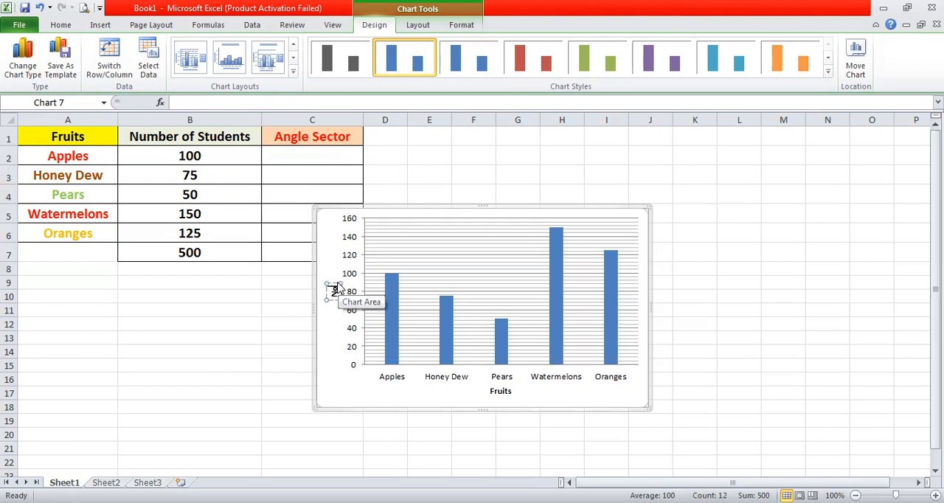
{"action": "type", "text": " Students"}
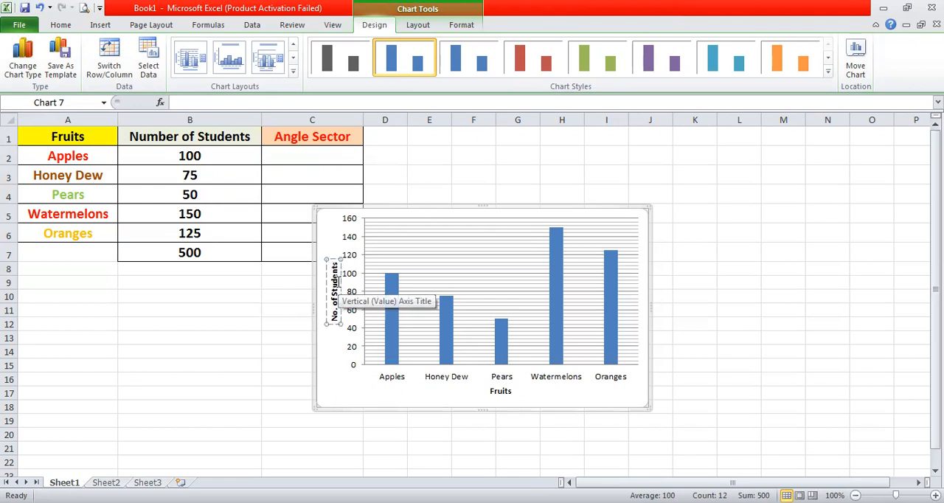
{"action": "left_click", "coordinate": [340, 381]}
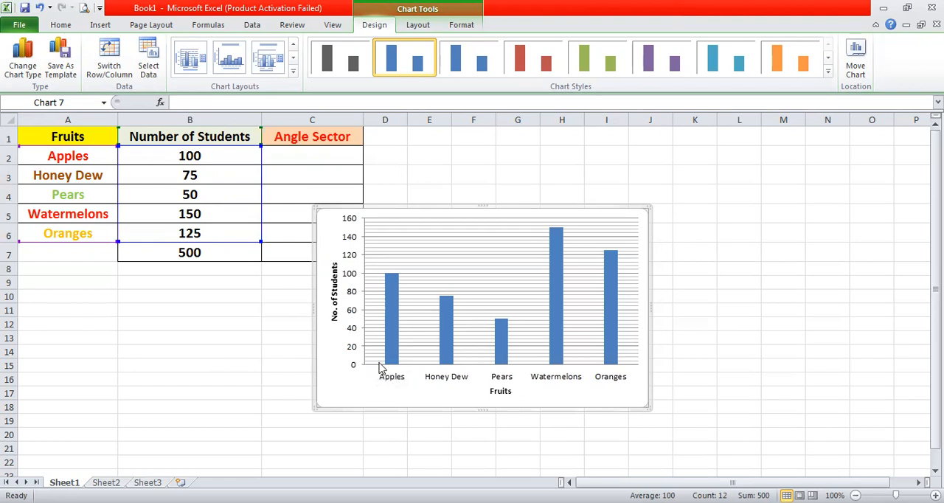
{"action": "left_click_drag", "start_coordinate": [645, 407], "coordinate": [746, 448]}
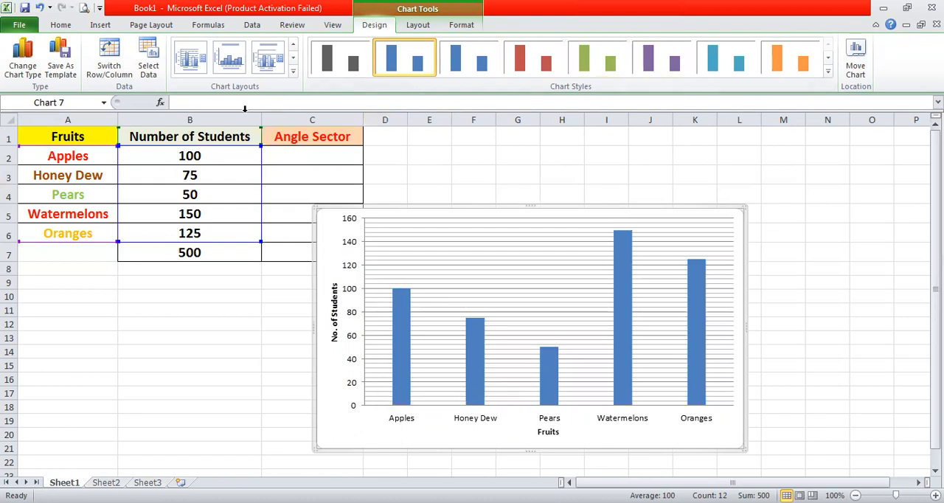
- Try the clustered 3-D column, cylinder, cone and pyramid chart types on the fruit chart
{"action": "left_click", "coordinate": [92, 26]}
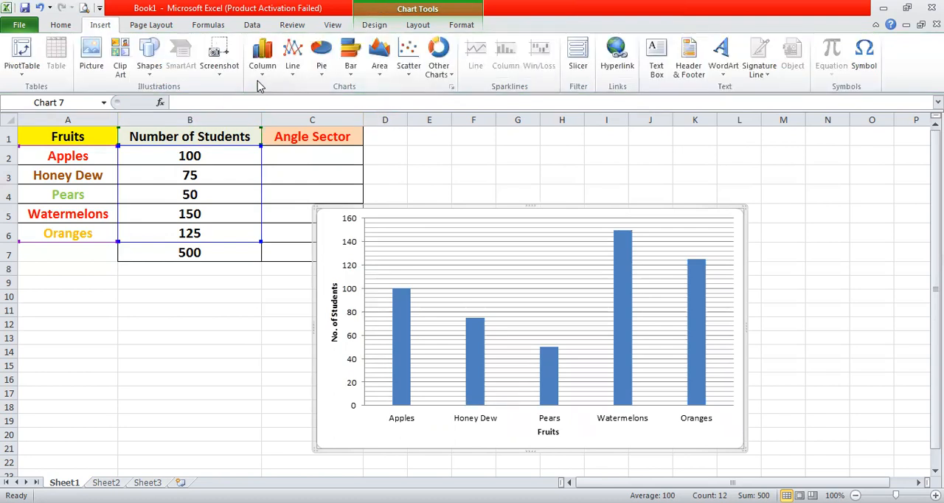
{"action": "left_click", "coordinate": [261, 73]}
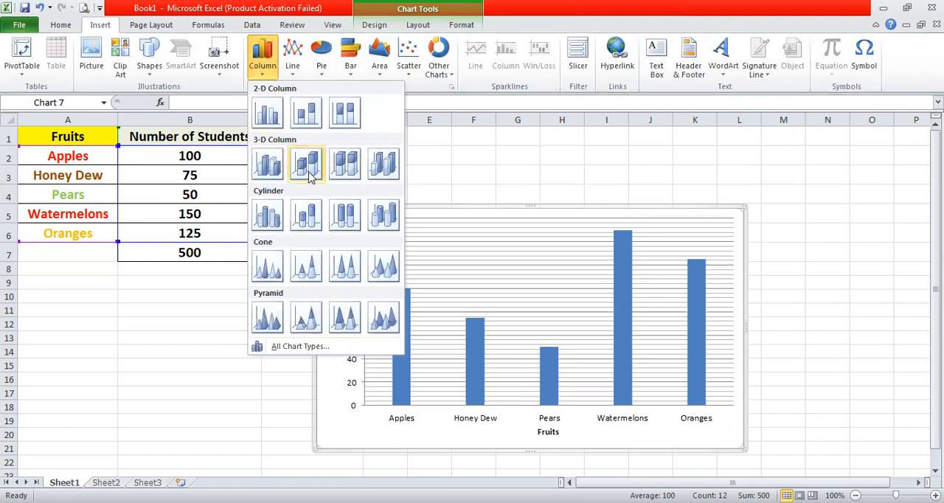
{"action": "left_click", "coordinate": [275, 175]}
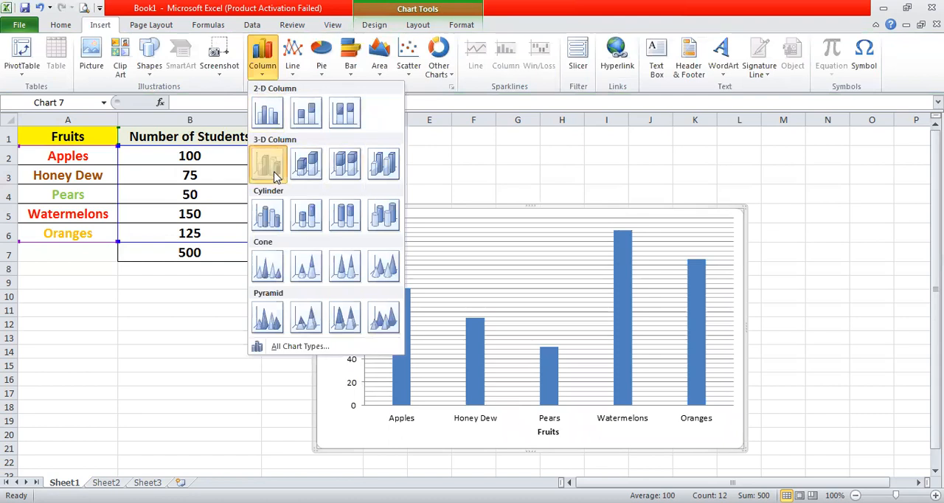
{"action": "left_click", "coordinate": [264, 67]}
{"action": "left_click", "coordinate": [269, 212]}
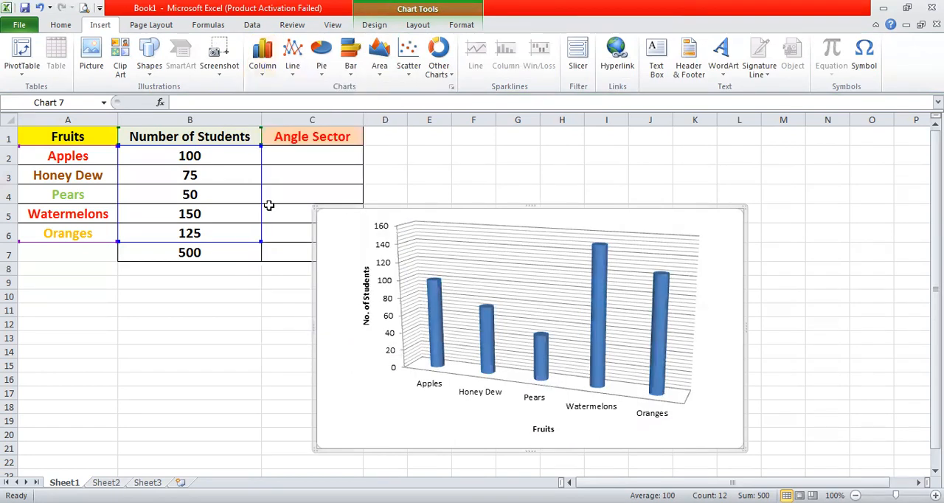
{"action": "left_click", "coordinate": [266, 77]}
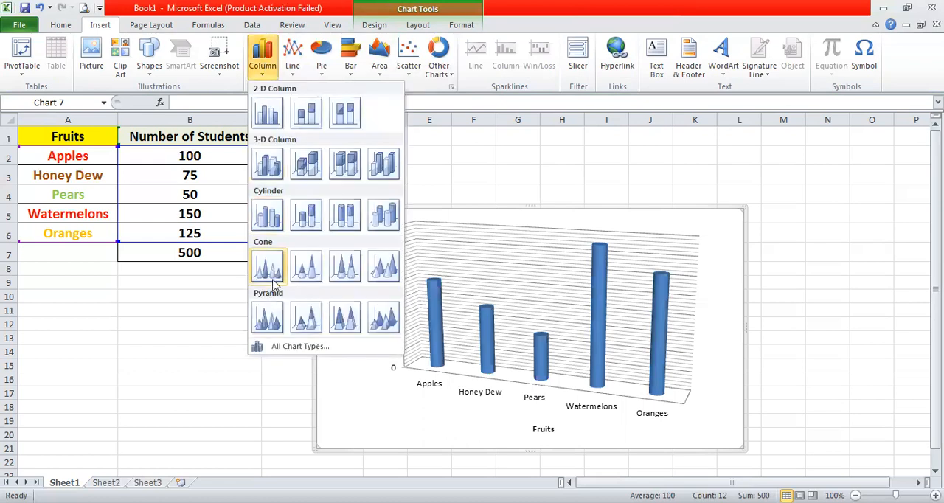
{"action": "left_click", "coordinate": [262, 74]}
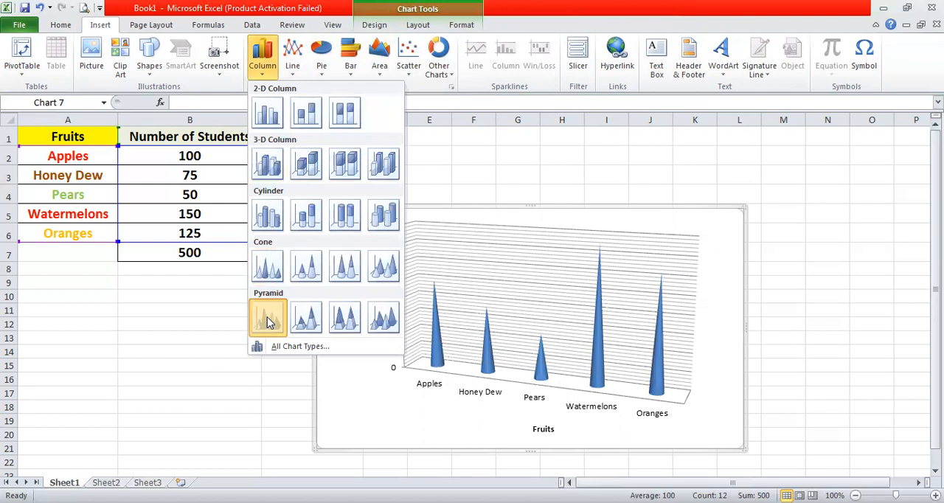
{"action": "left_click", "coordinate": [268, 318]}
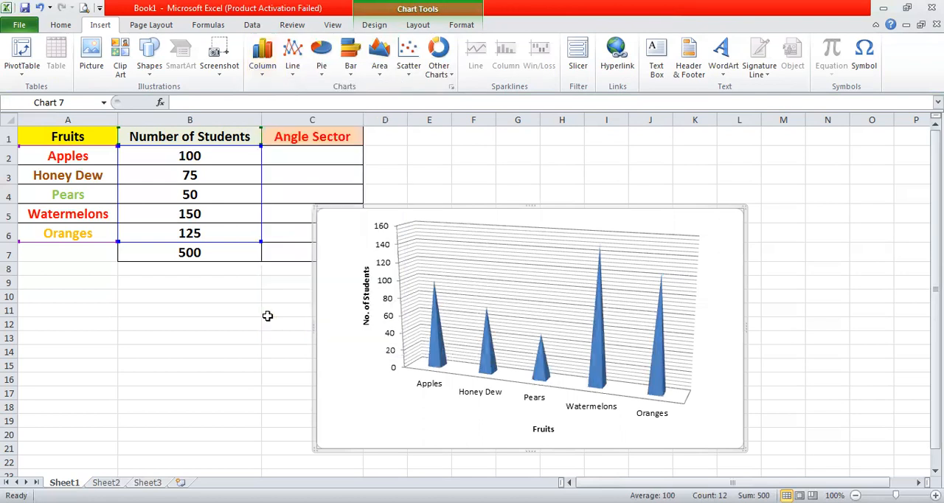
- Set the chart back to 2-D clustered column and move it directly below the data table
{"action": "left_click", "coordinate": [262, 66]}
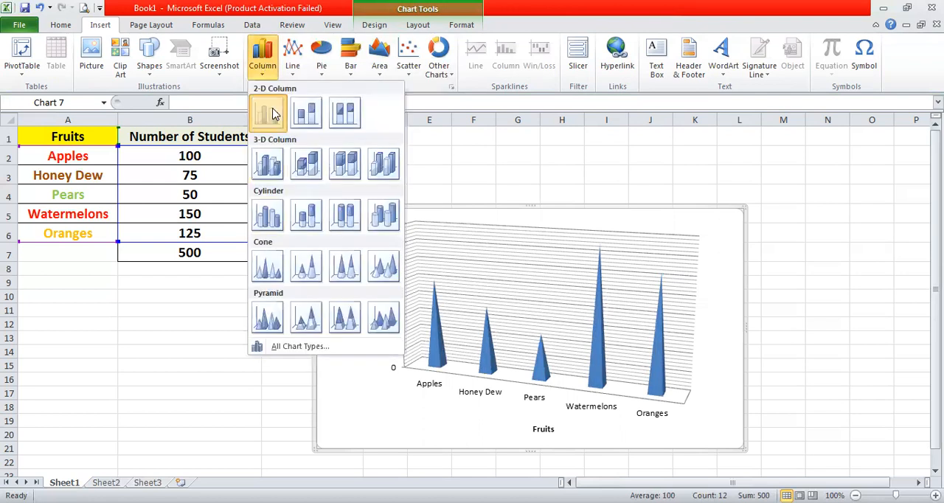
{"action": "left_click", "coordinate": [267, 113]}
{"action": "left_click_drag", "start_coordinate": [461, 209], "coordinate": [157, 268]}
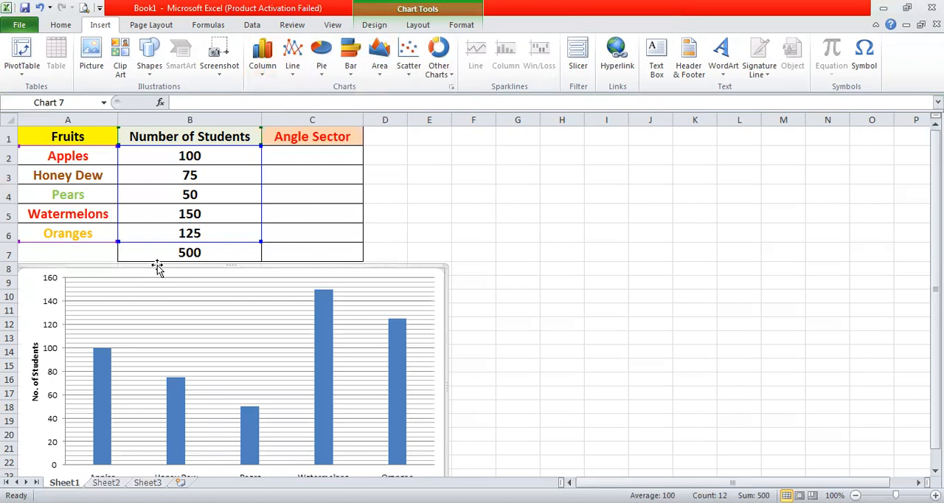
- Change the chart to a 2-D clustered bar chart and move it beside the data table, around columns D to K
{"action": "left_click", "coordinate": [350, 70]}
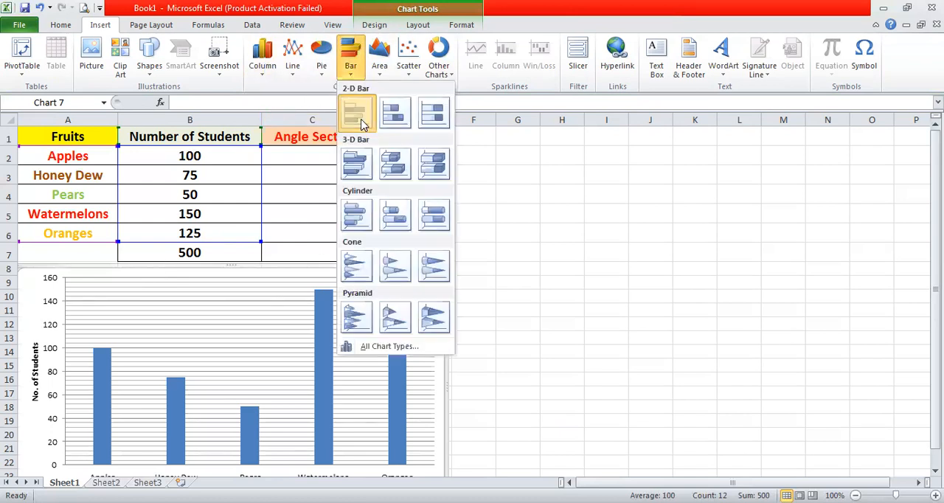
{"action": "left_click", "coordinate": [361, 124]}
{"action": "left_click_drag", "start_coordinate": [368, 270], "coordinate": [703, 172]}
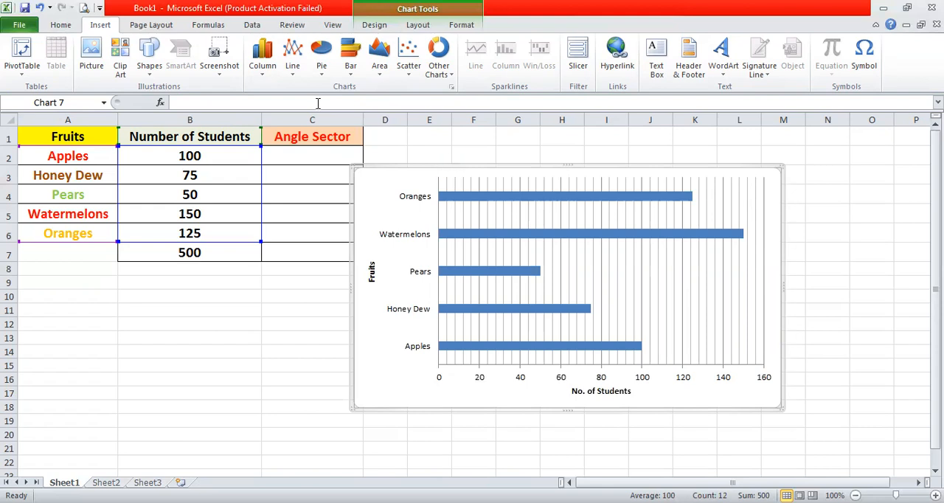
- Try the 2-D clustered column type on the bar chart and undo the last change
{"action": "left_click", "coordinate": [254, 77]}
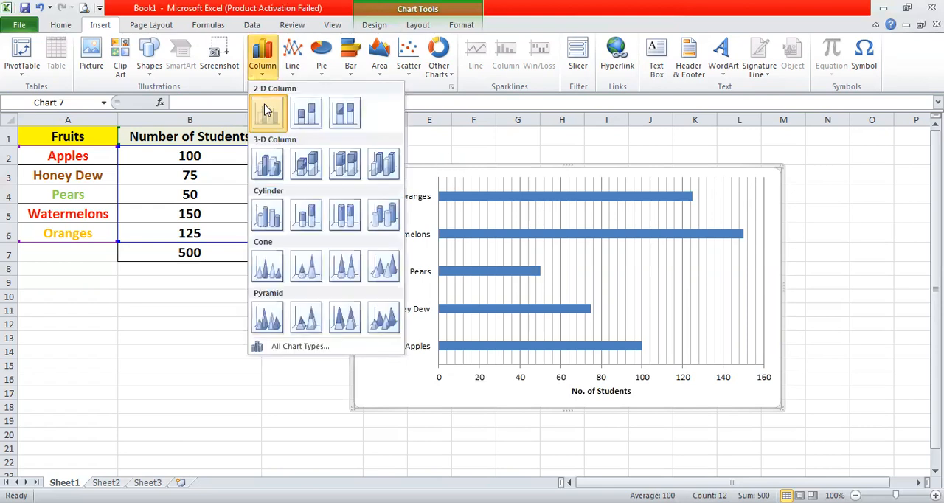
{"action": "left_click", "coordinate": [266, 111]}
{"action": "key", "text": "ctrl+z"}
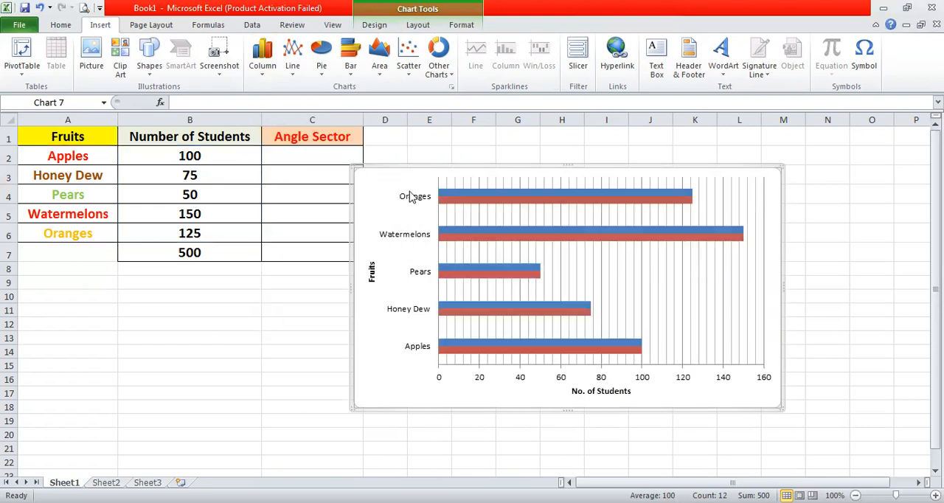
- Try moving the bar chart directly below the data table, undo the move and restore the single-series 2-D clustered column version
{"action": "left_click_drag", "start_coordinate": [421, 169], "coordinate": [317, 268]}
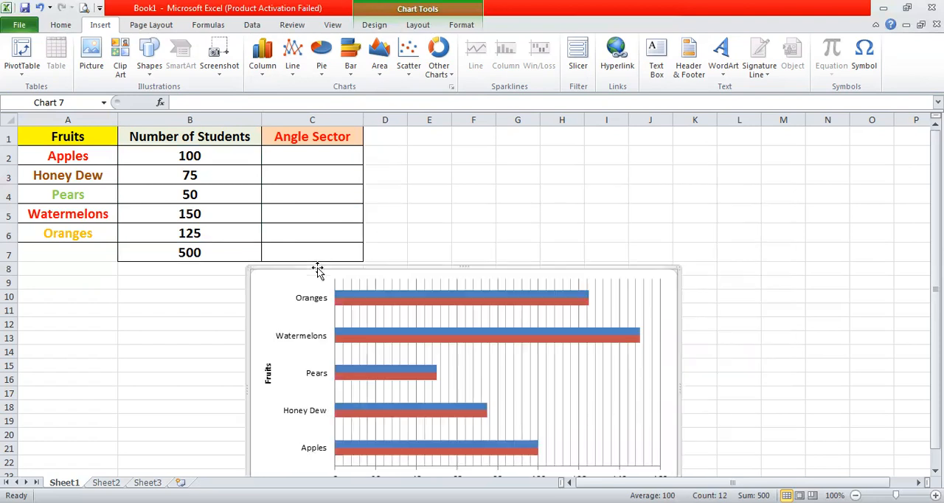
{"action": "key", "text": "ctrl+z"}
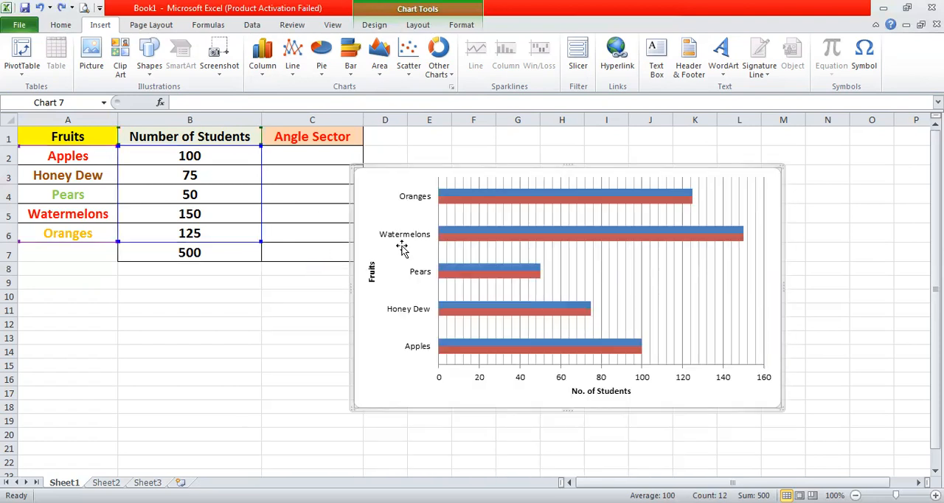
{"action": "key", "text": "ctrl+y"}
{"action": "left_click", "coordinate": [238, 387]}
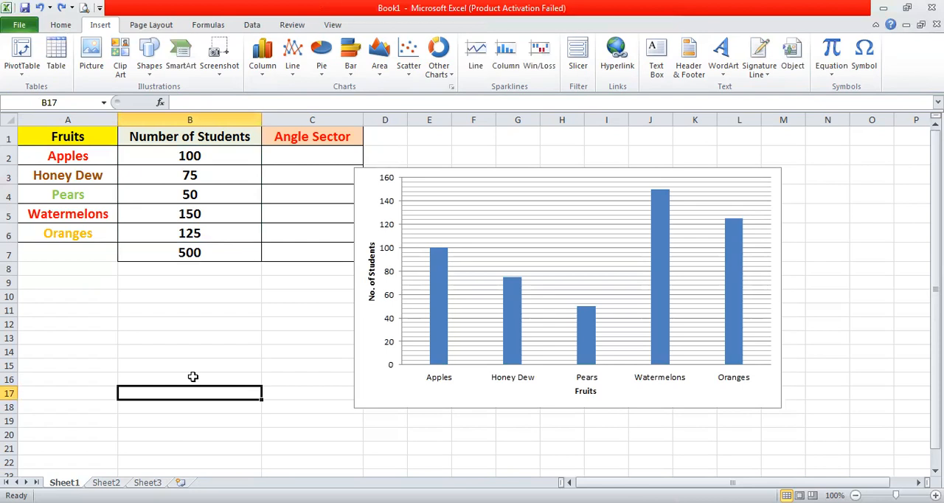
- Paste the copied bar chart over columns A to F and move the column chart beside it, starting at column H
{"action": "key", "text": "ctrl+v"}
{"action": "left_click_drag", "start_coordinate": [200, 379], "coordinate": [159, 164]}
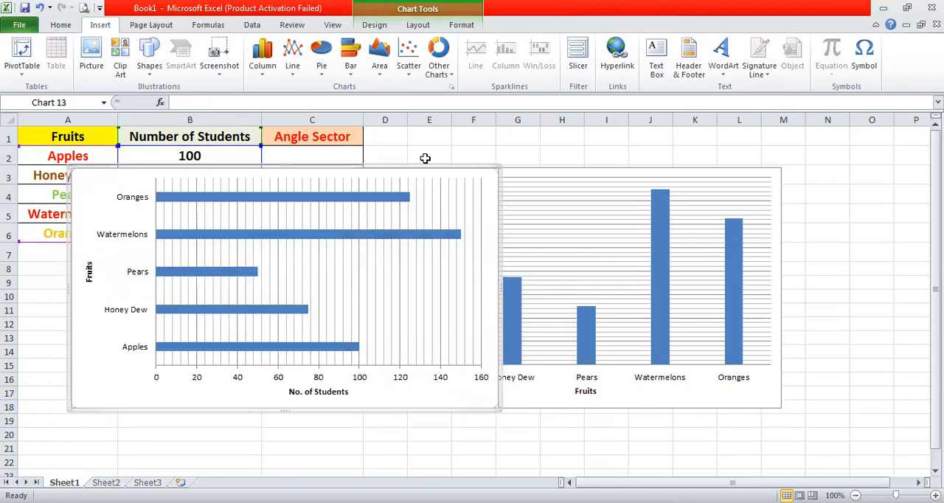
{"action": "left_click_drag", "start_coordinate": [618, 165], "coordinate": [808, 171]}
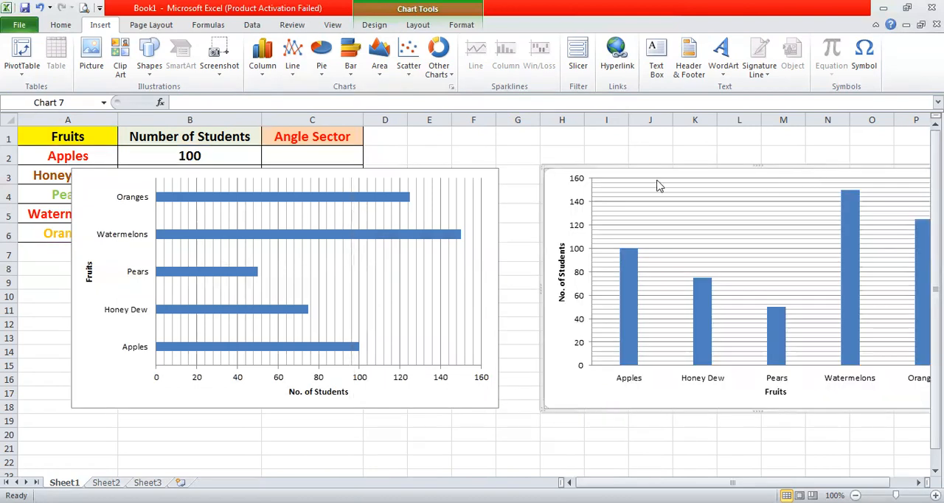
- Apply the purple chart style to the bar chart
{"action": "left_click", "coordinate": [483, 194]}
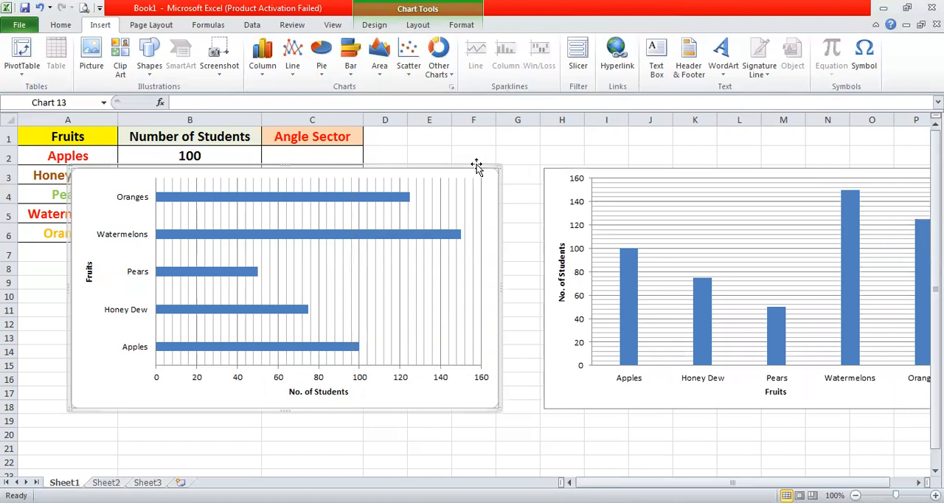
{"action": "double_click", "coordinate": [476, 169]}
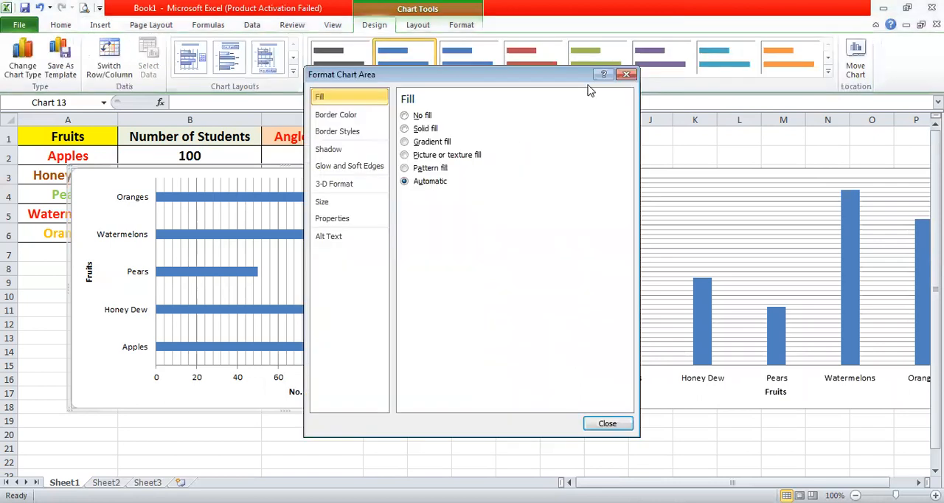
{"action": "left_click", "coordinate": [658, 69]}
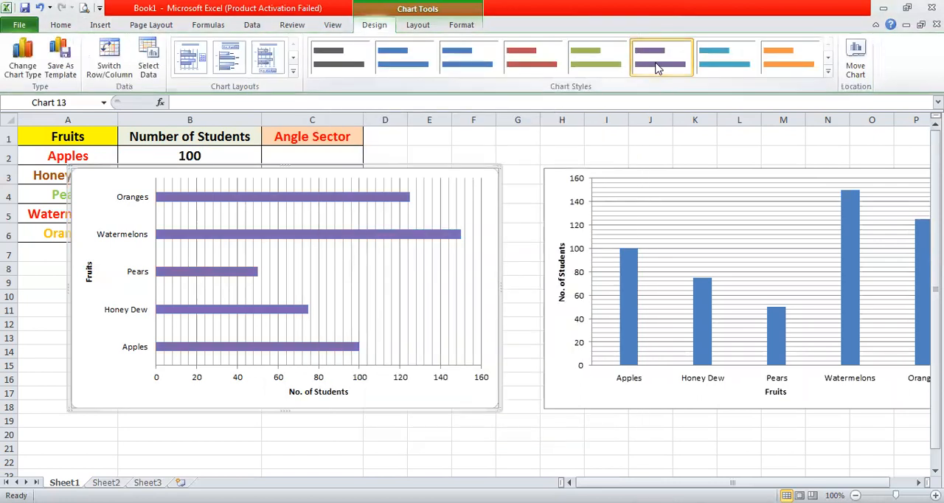
- Try the clustered 3-D bar, cone and pyramid types on the purple bar chart
{"action": "left_click", "coordinate": [100, 25]}
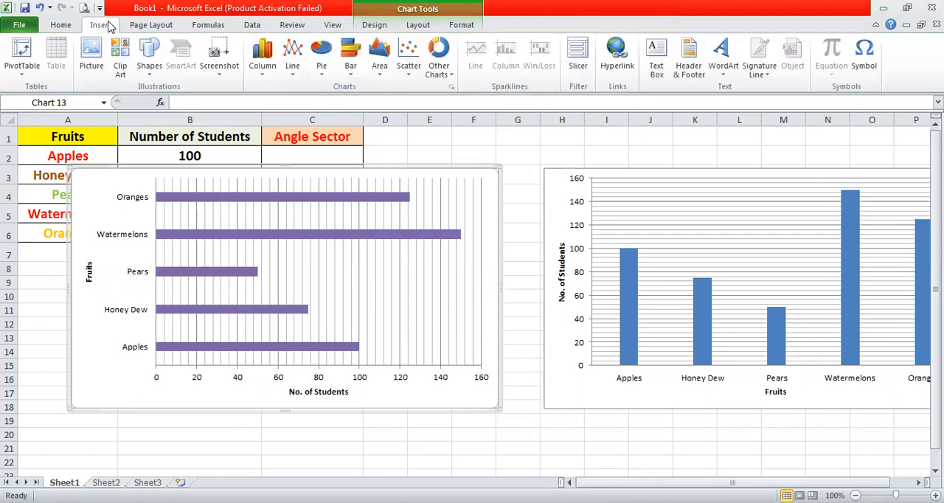
{"action": "left_click", "coordinate": [350, 67]}
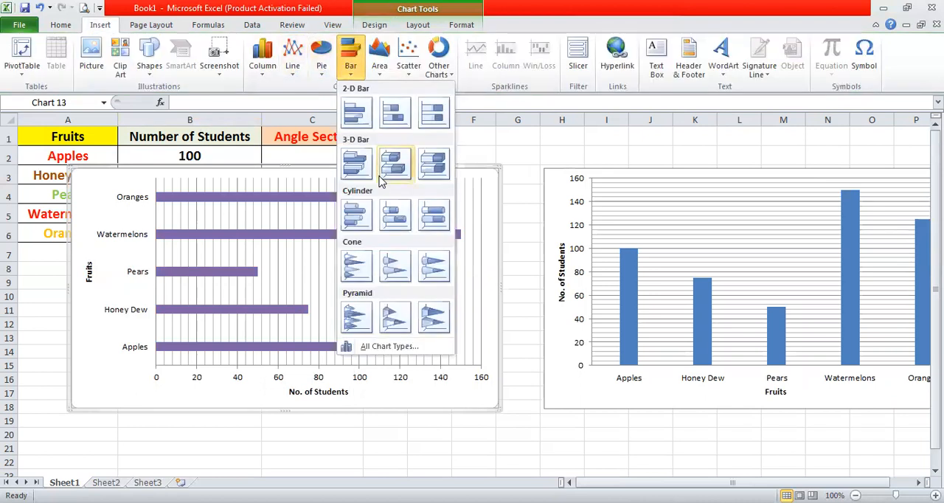
{"action": "left_click", "coordinate": [367, 169]}
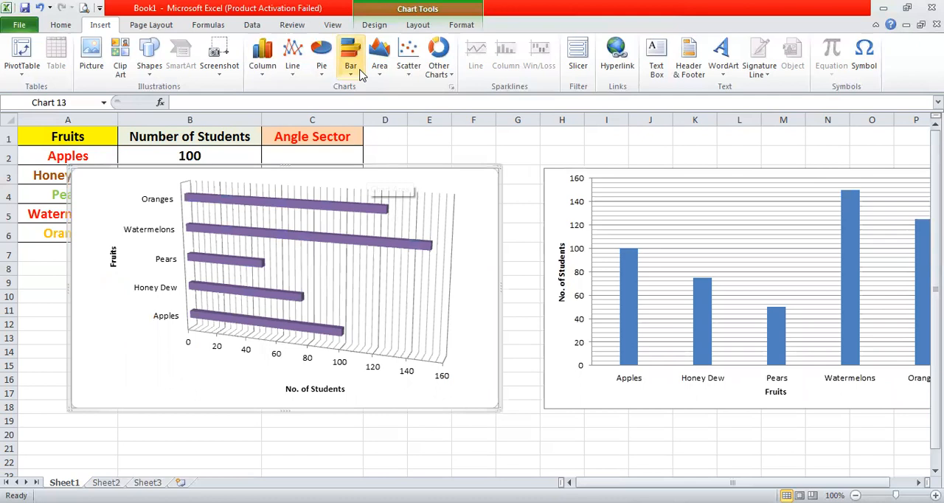
{"action": "left_click", "coordinate": [352, 68]}
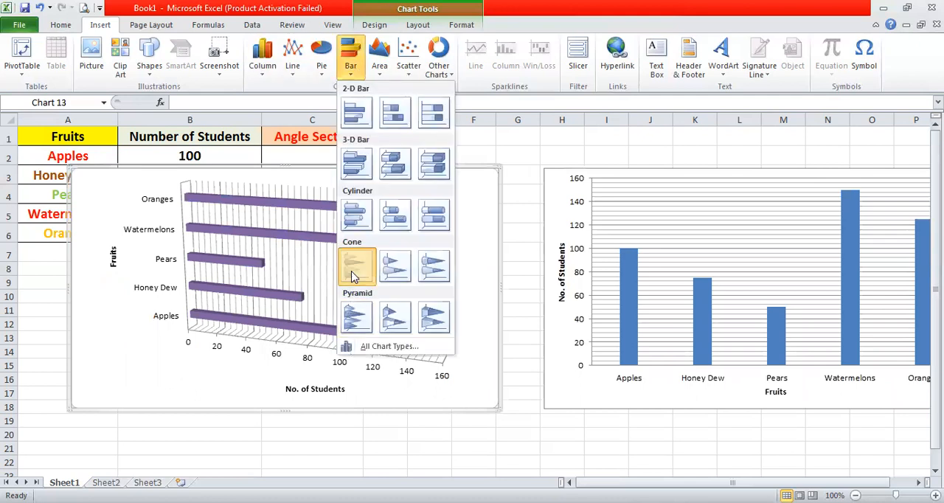
{"action": "left_click", "coordinate": [352, 274]}
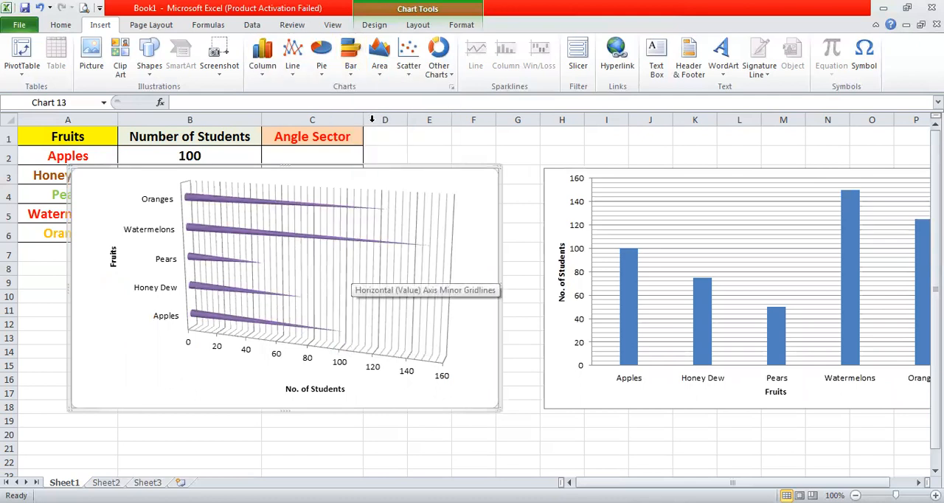
{"action": "left_click", "coordinate": [352, 66]}
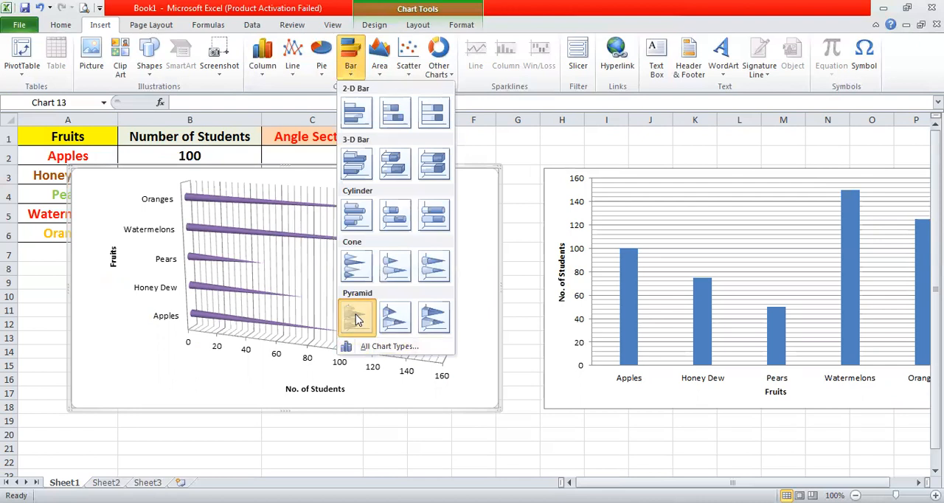
{"action": "left_click", "coordinate": [356, 318]}
- Try the clustered 3-D bar and cylinder types on the purple chart and set it back to 2-D clustered bar
{"action": "left_click", "coordinate": [353, 68]}
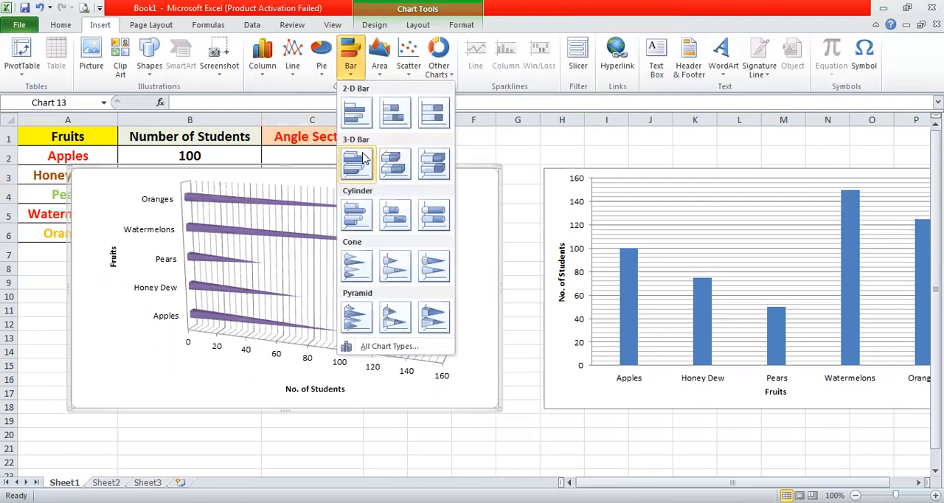
{"action": "left_click", "coordinate": [363, 156]}
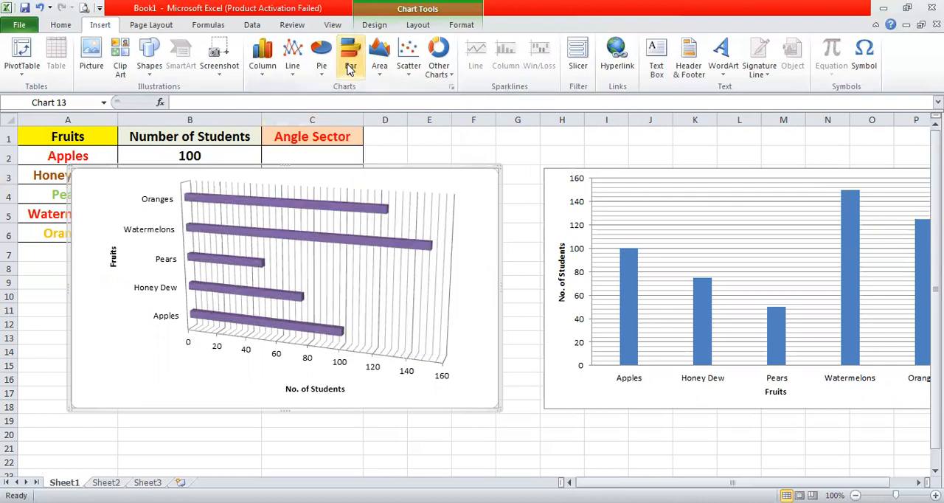
{"action": "left_click", "coordinate": [350, 69]}
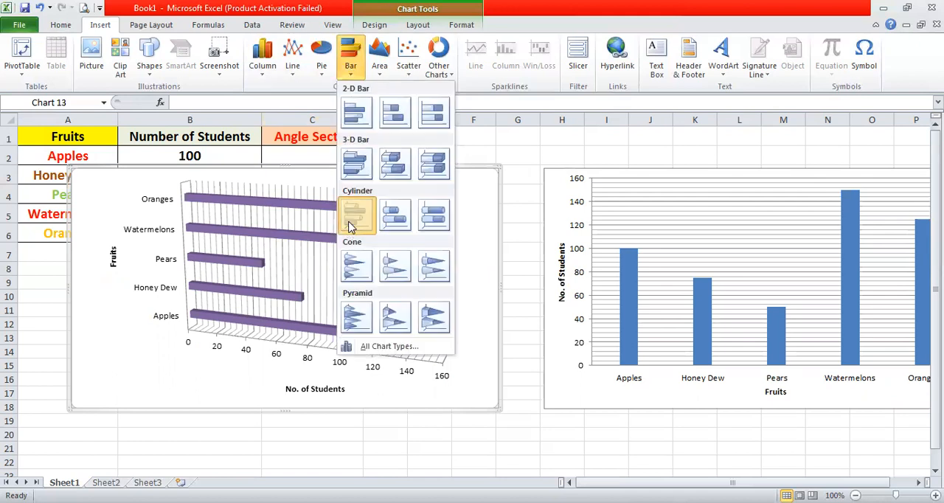
{"action": "left_click", "coordinate": [350, 225]}
{"action": "left_click", "coordinate": [354, 69]}
{"action": "left_click", "coordinate": [362, 106]}
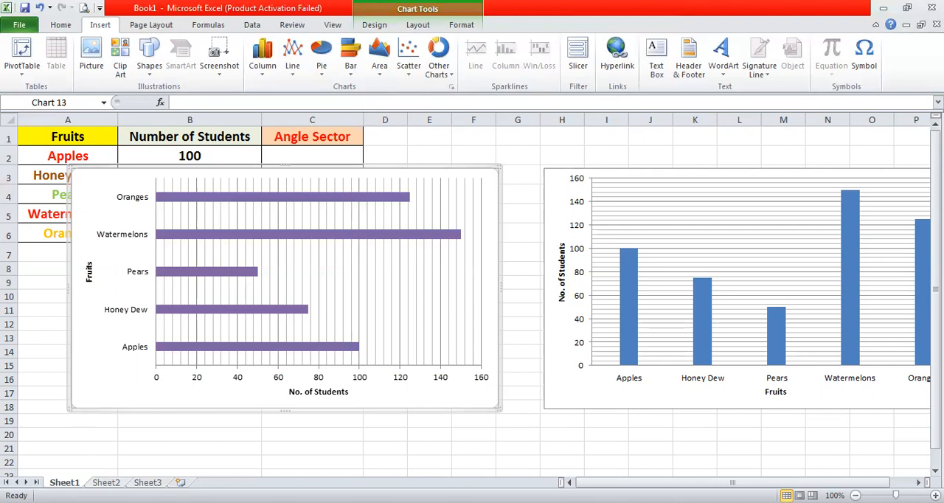
- On Sheet2, enter =B2/500*360 as the Apples angle sector in C2 and fill the formula down to C6
{"action": "left_click", "coordinate": [106, 483]}
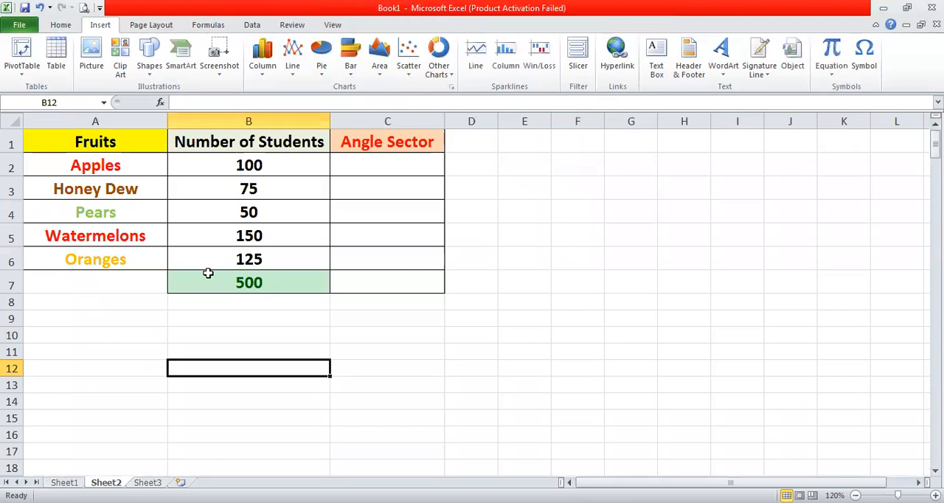
{"action": "left_click", "coordinate": [354, 167]}
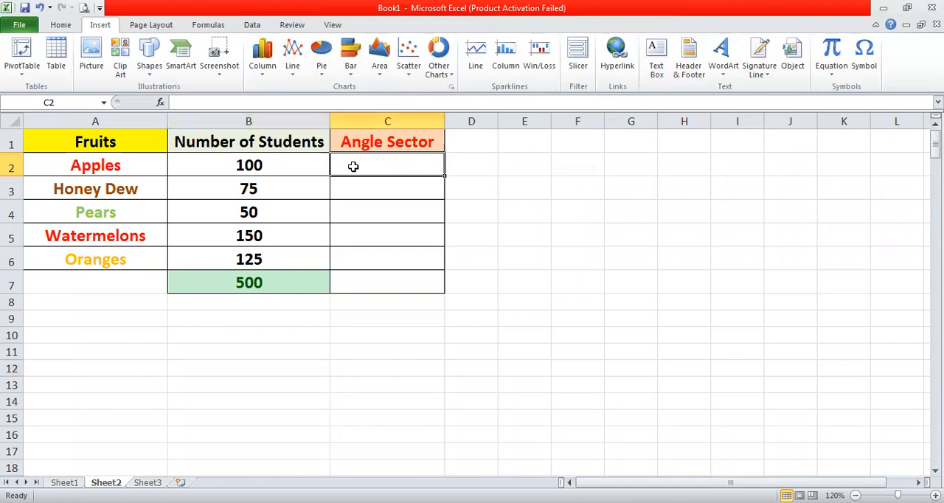
{"action": "type", "text": "="}
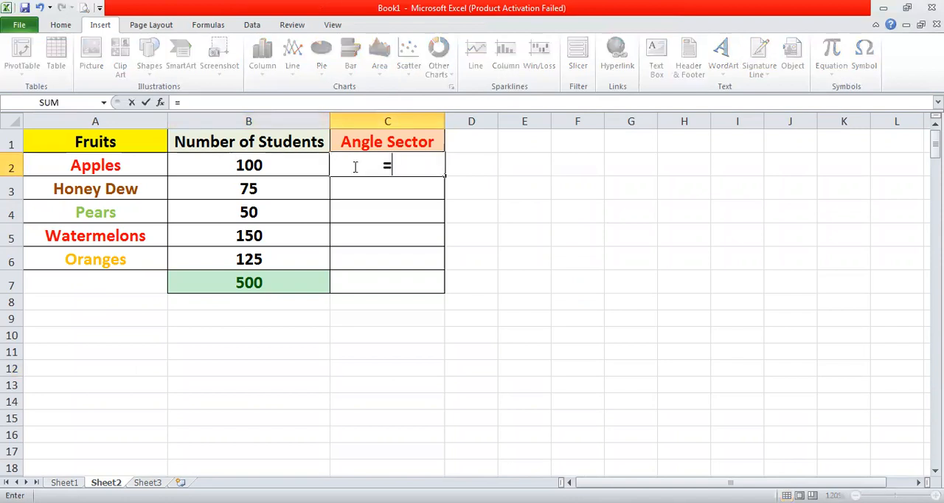
{"action": "left_click", "coordinate": [292, 163]}
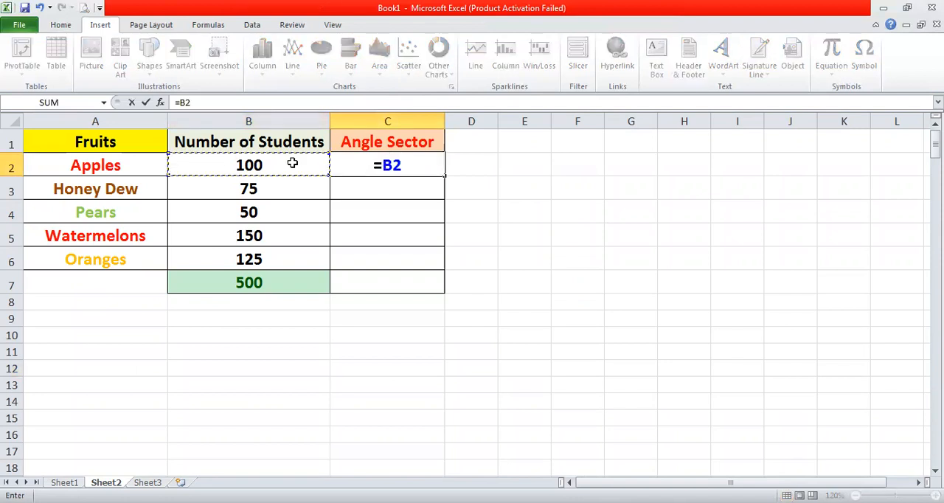
{"action": "type", "text": "/5"}
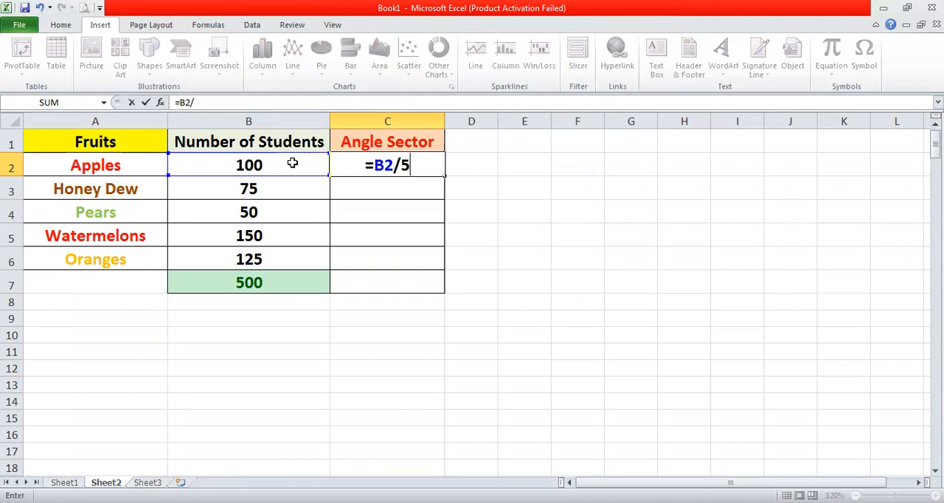
{"action": "type", "text": "00*360"}
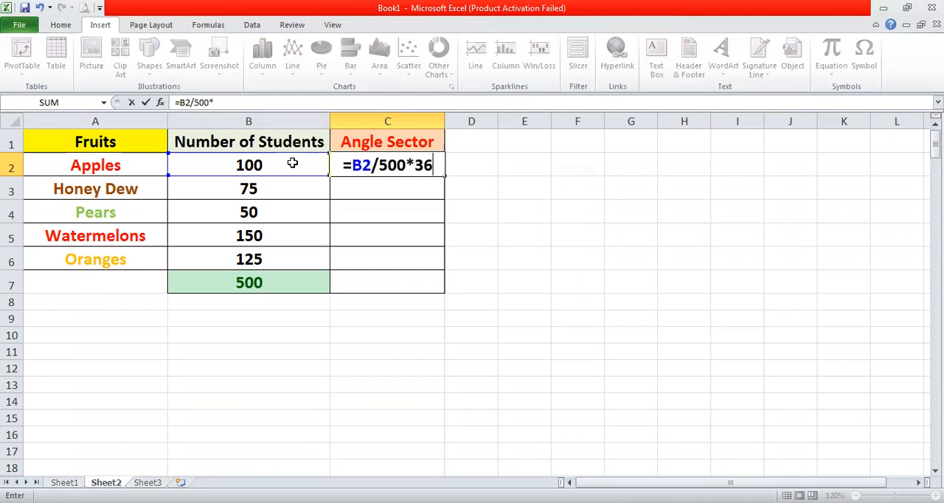
{"action": "key", "text": "Return"}
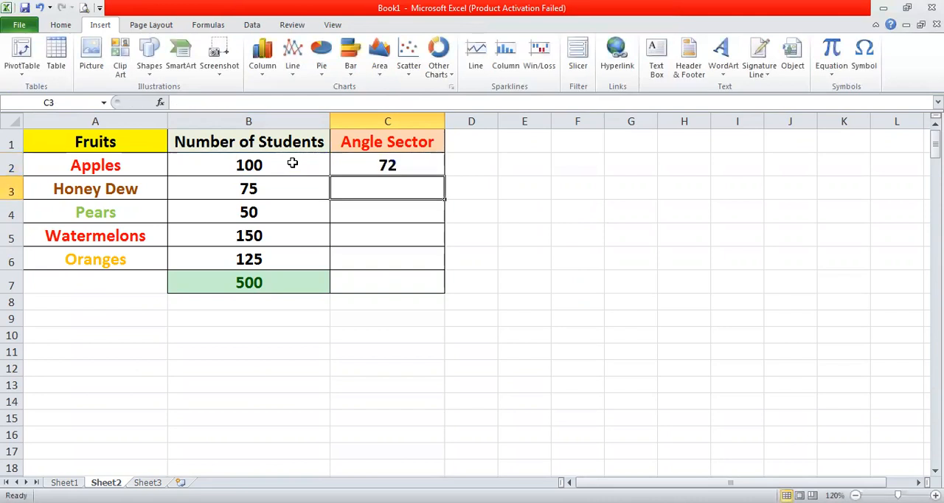
{"action": "left_click", "coordinate": [371, 163]}
{"action": "left_click_drag", "start_coordinate": [444, 177], "coordinate": [445, 262]}
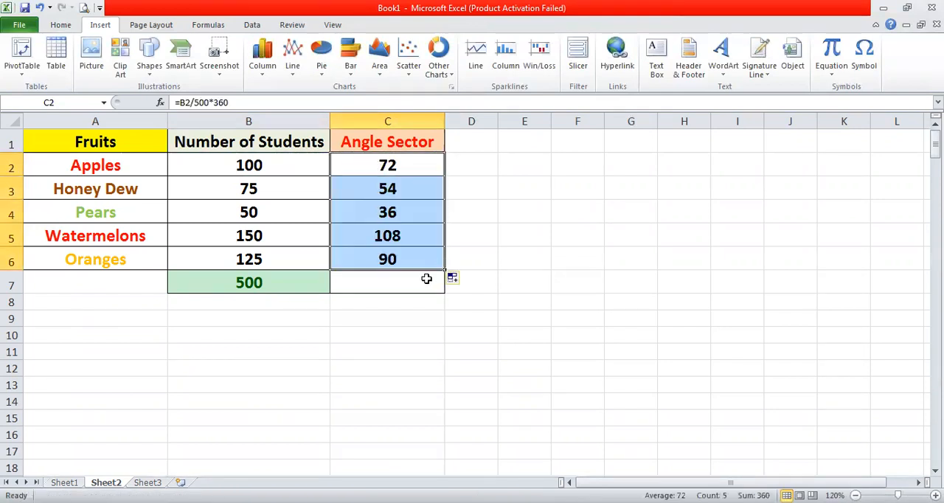
{"action": "left_click", "coordinate": [425, 280]}
{"action": "type", "text": "="}
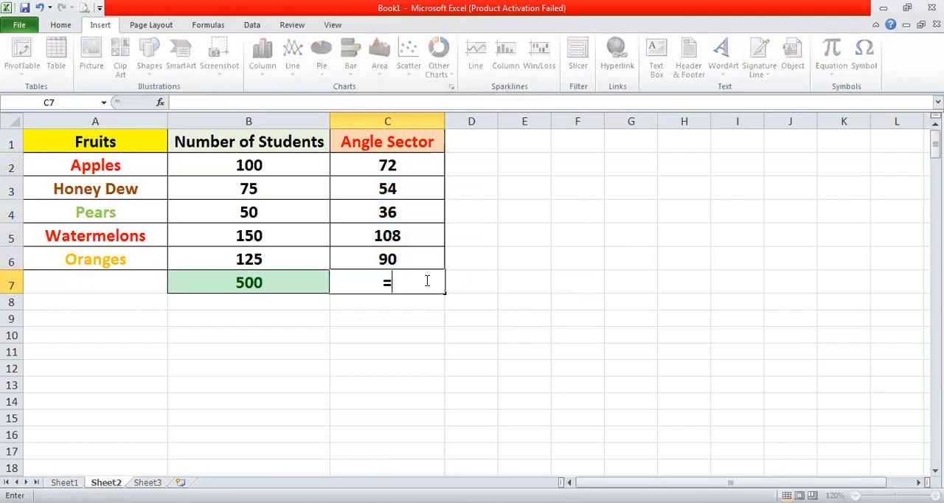
{"action": "left_click_drag", "start_coordinate": [424, 169], "coordinate": [425, 256]}
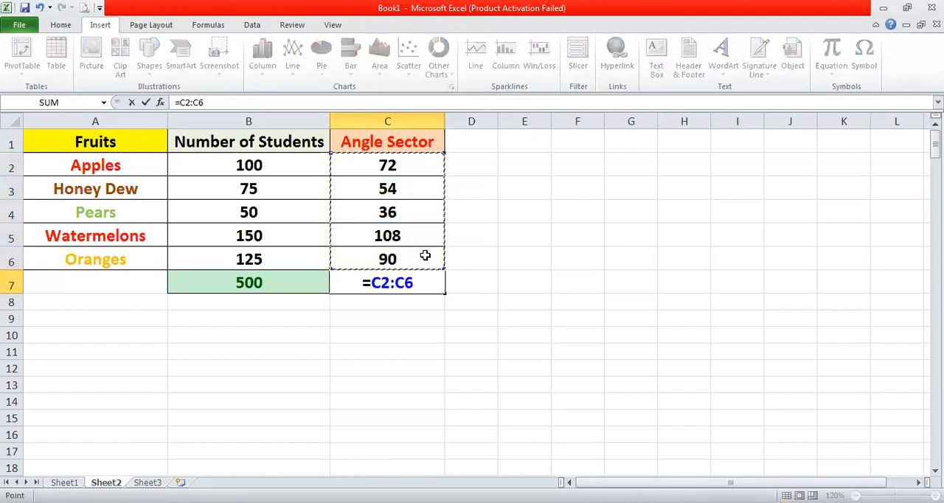
{"action": "key", "text": "BackSpace"}
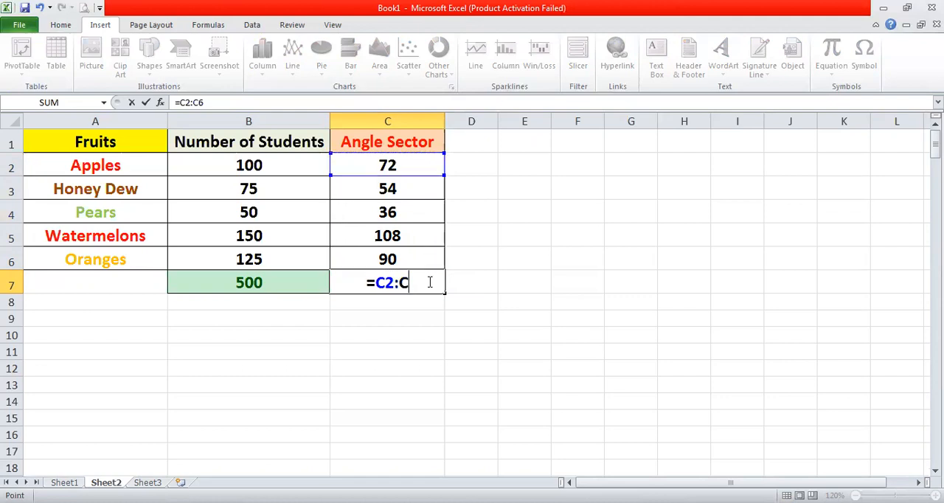
{"action": "key", "text": "Escape"}
{"action": "left_click", "coordinate": [400, 381]}
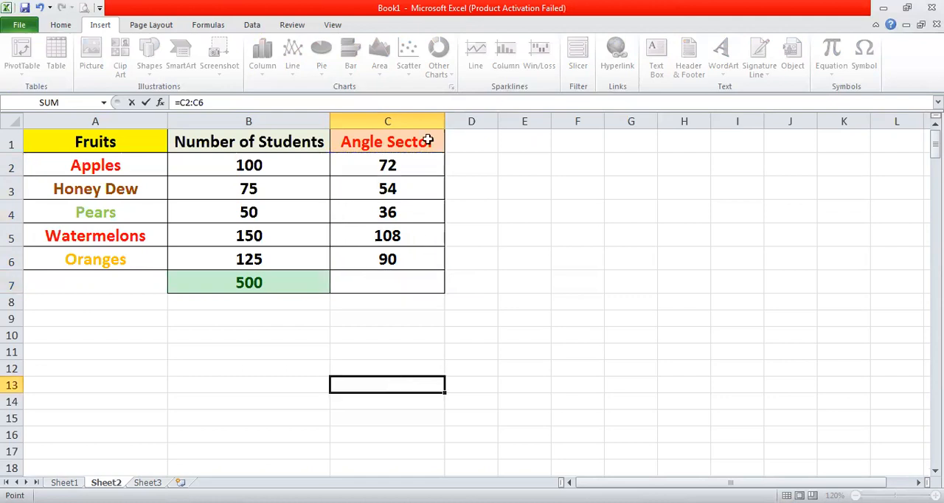
{"action": "left_click_drag", "start_coordinate": [427, 161], "coordinate": [416, 254]}
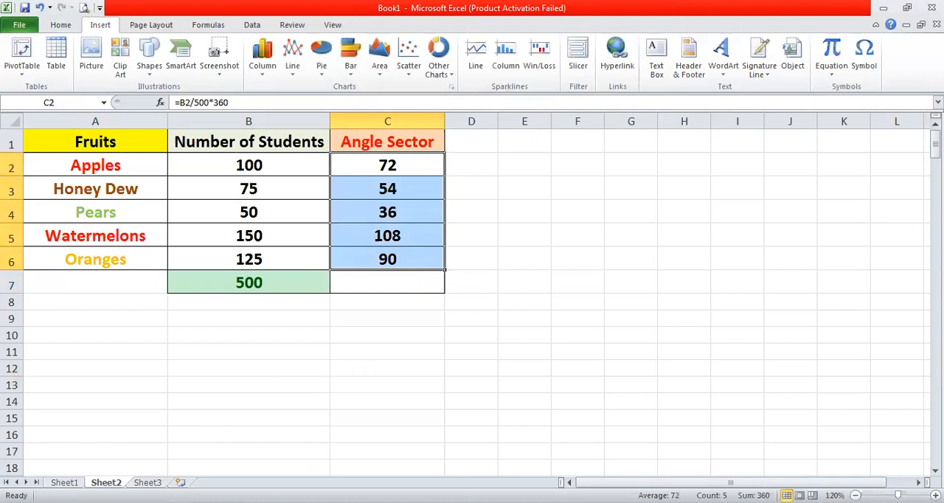
- Total the angle sectors in C7 with the formula =SUM(C2:C6)
{"action": "left_click", "coordinate": [410, 282]}
{"action": "type", "text": "="}
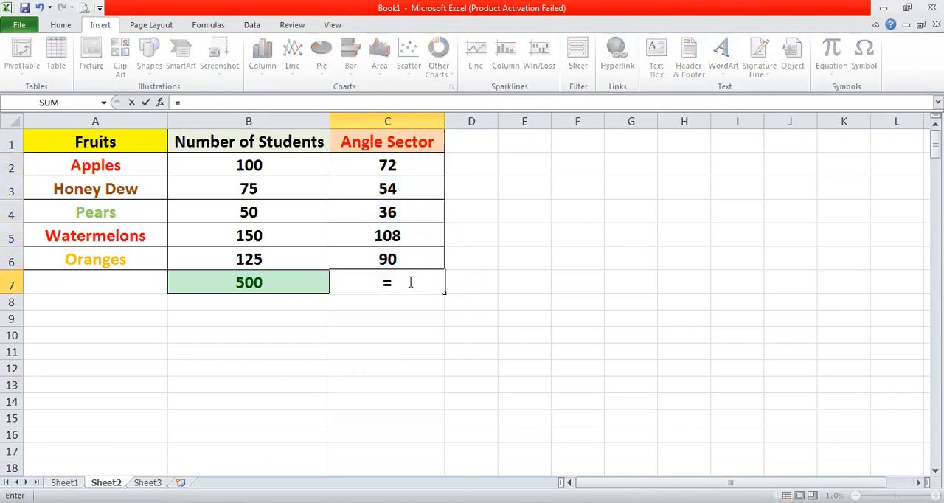
{"action": "type", "text": "sum("}
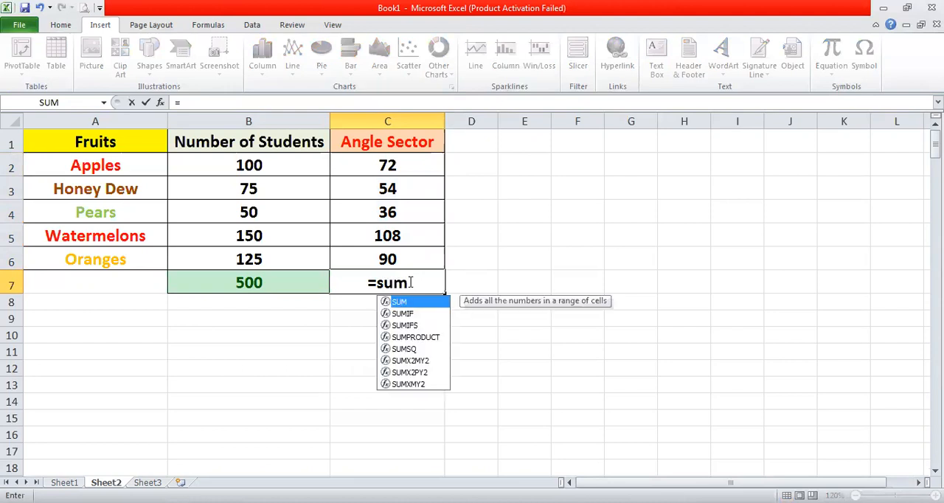
{"action": "left_click", "coordinate": [428, 158]}
{"action": "left_click_drag", "start_coordinate": [424, 248], "coordinate": [424, 249]}
{"action": "type", "text": ")"}
{"action": "key", "text": "Return"}
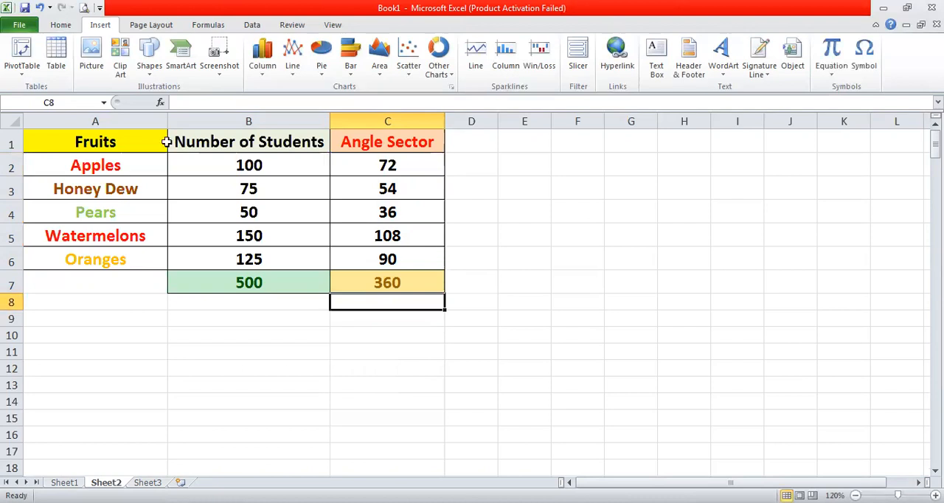
- Insert a 2-D pie chart from the fruit names in A1:A6 and the angle sectors in C1:C6
{"action": "left_click_drag", "start_coordinate": [160, 141], "coordinate": [153, 260]}
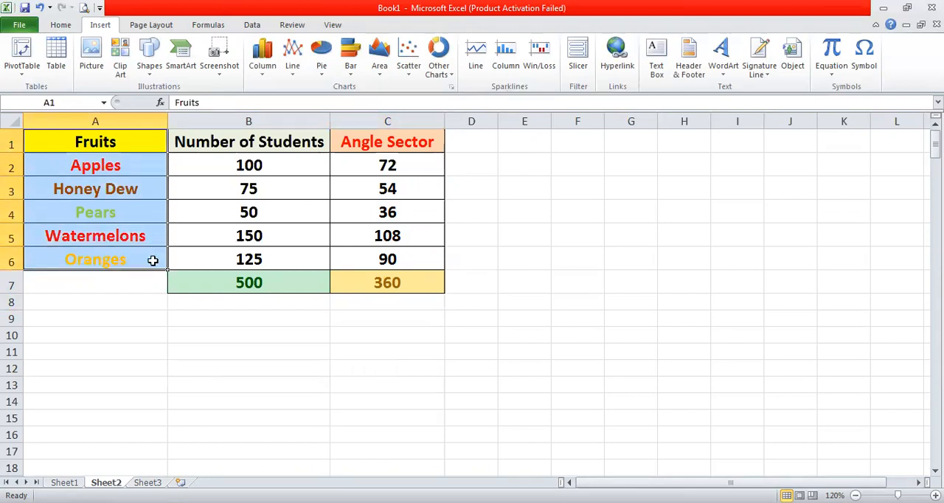
{"action": "left_click_drag", "start_coordinate": [362, 133], "coordinate": [366, 253]}
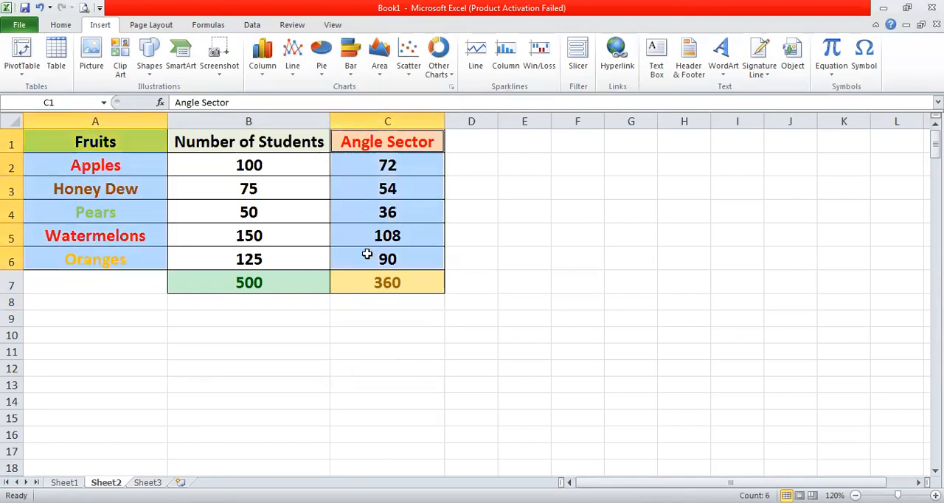
{"action": "left_click", "coordinate": [320, 68]}
{"action": "left_click", "coordinate": [325, 113]}
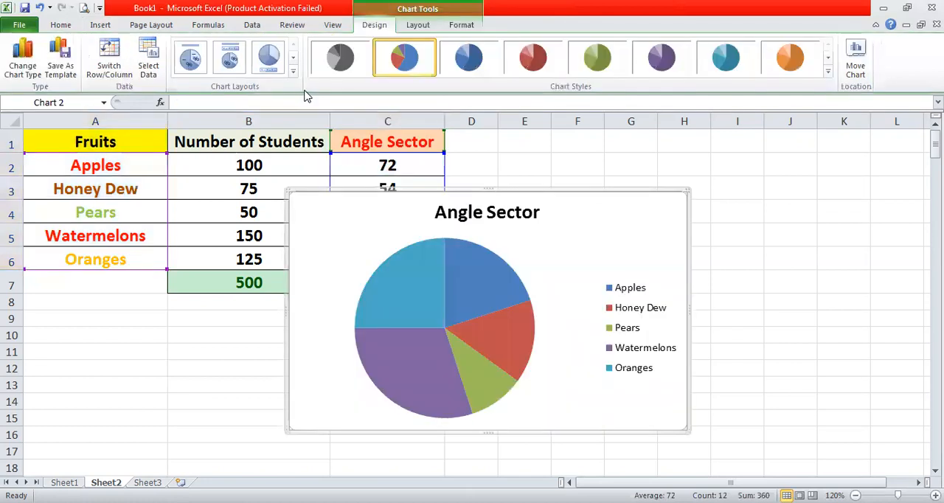
- Try the untitled legend layout on the pie chart, and apply the layout that labels each slice with its fruit name and value
{"action": "left_click", "coordinate": [292, 72]}
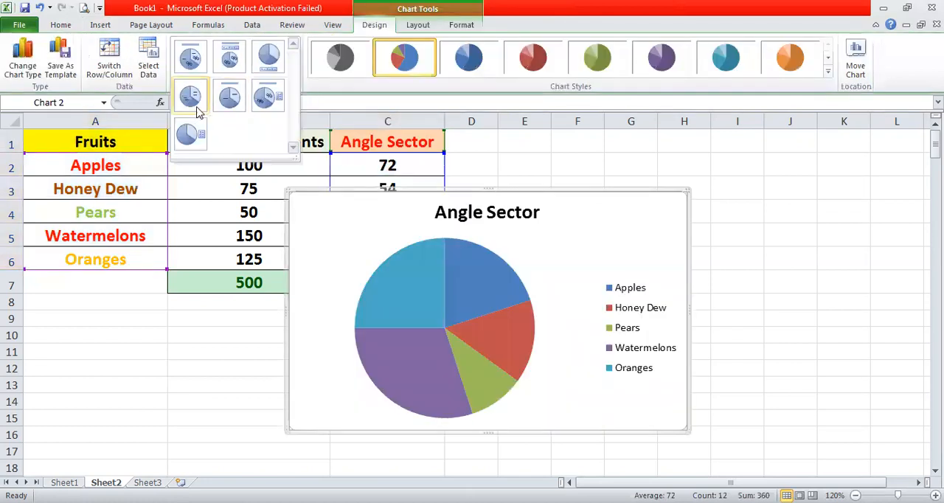
{"action": "left_click", "coordinate": [196, 122]}
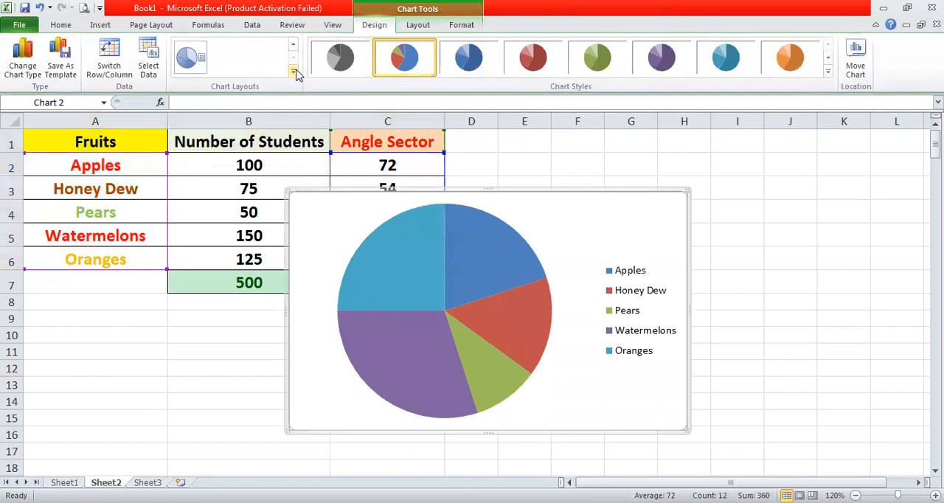
{"action": "left_click", "coordinate": [292, 72]}
{"action": "left_click", "coordinate": [190, 96]}
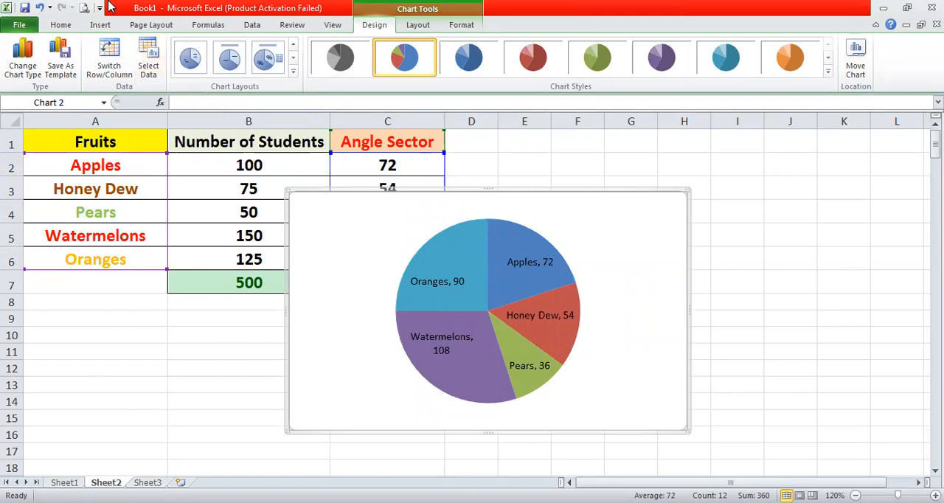
- Change the Angle Sector pie chart to the 3-D pie type
{"action": "left_click", "coordinate": [153, 25]}
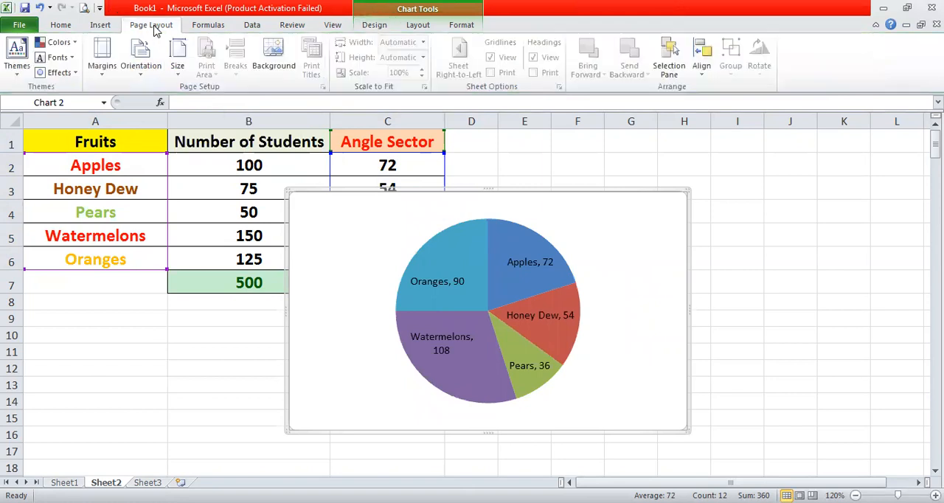
{"action": "left_click", "coordinate": [102, 25]}
{"action": "left_click", "coordinate": [322, 55]}
{"action": "left_click", "coordinate": [328, 204]}
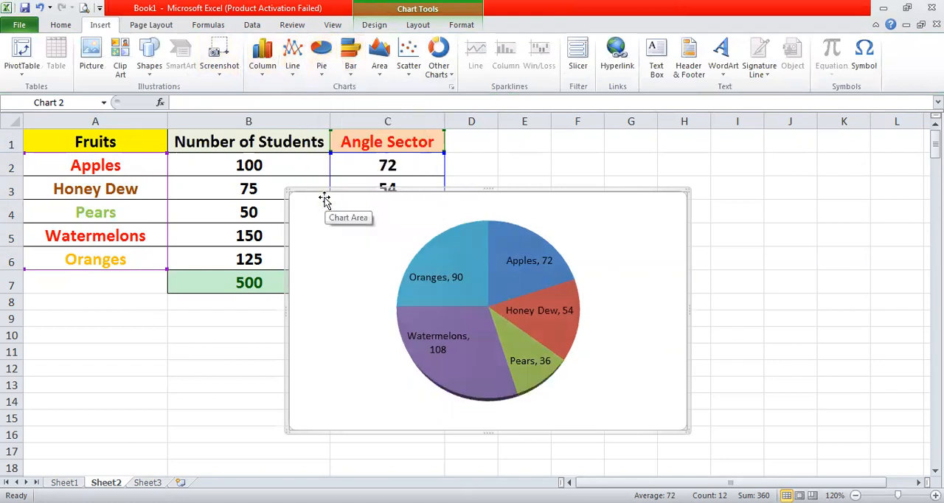